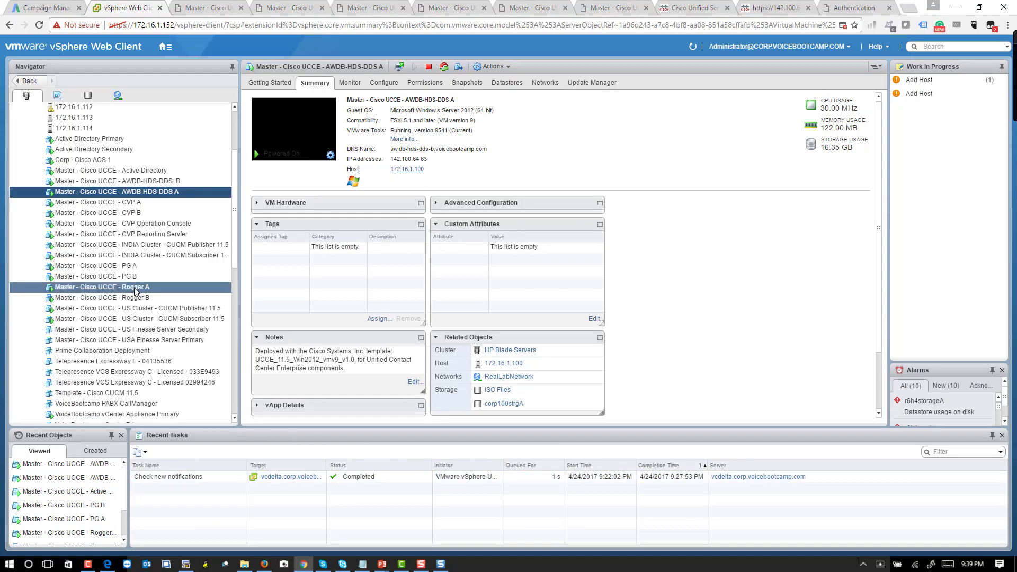
Step: Point Rogger A's CD/DVD drive 1 at ISO Files/UCCE 11.5 Software/CCEInst1101.iso and apply the settings
left_click(135, 289)
right_click(136, 290)
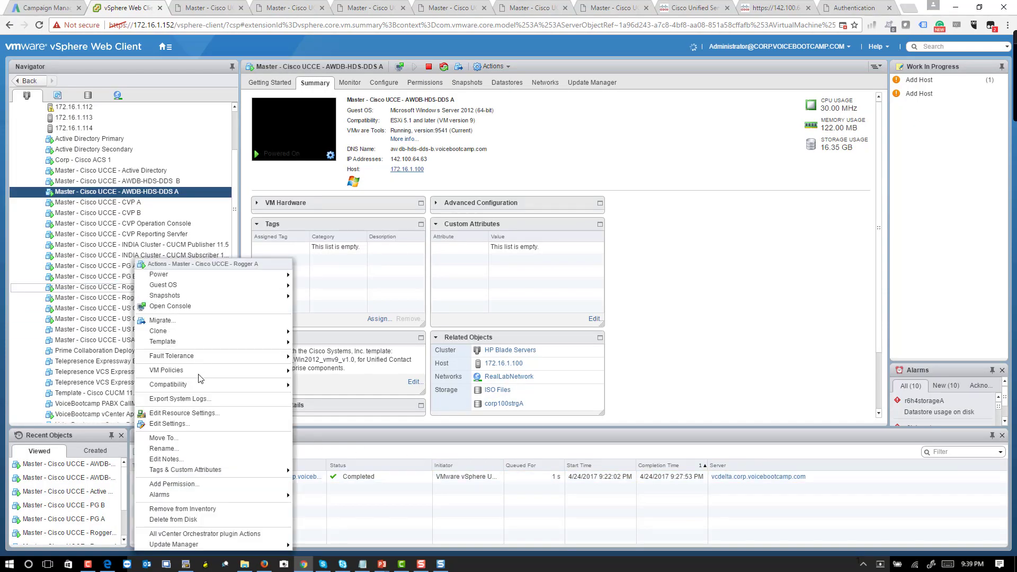
left_click(168, 426)
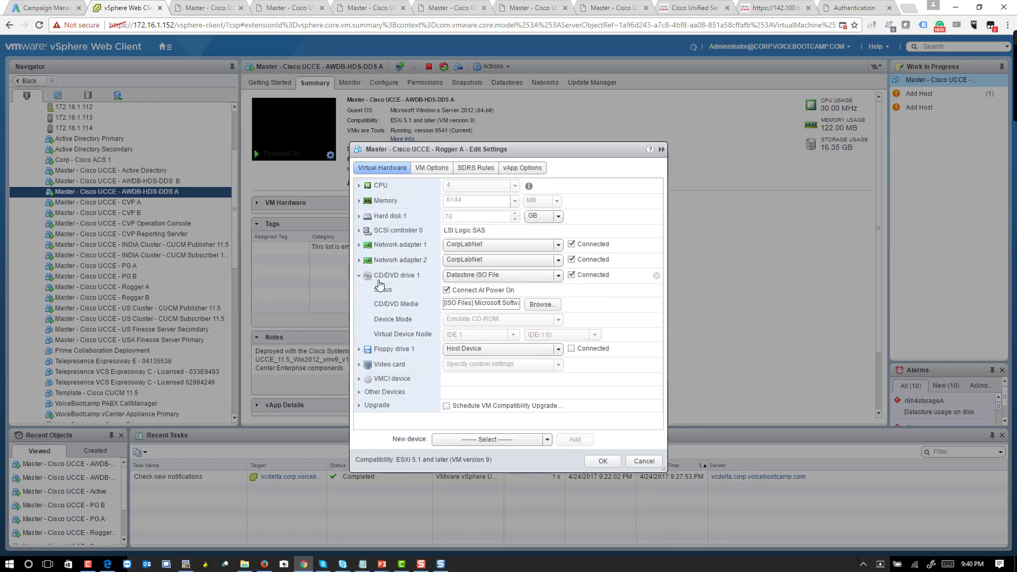
left_click(541, 304)
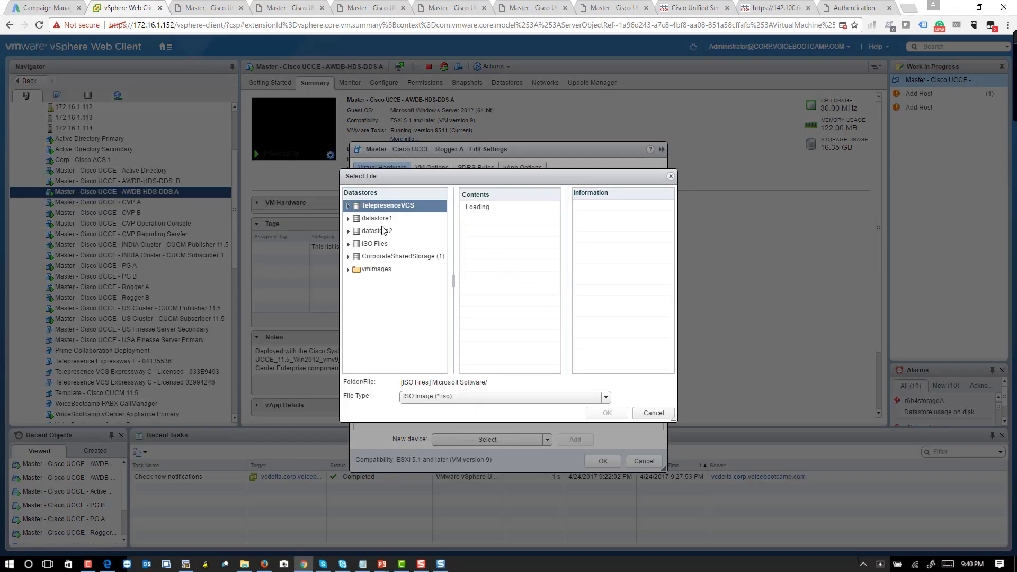
left_click(377, 247)
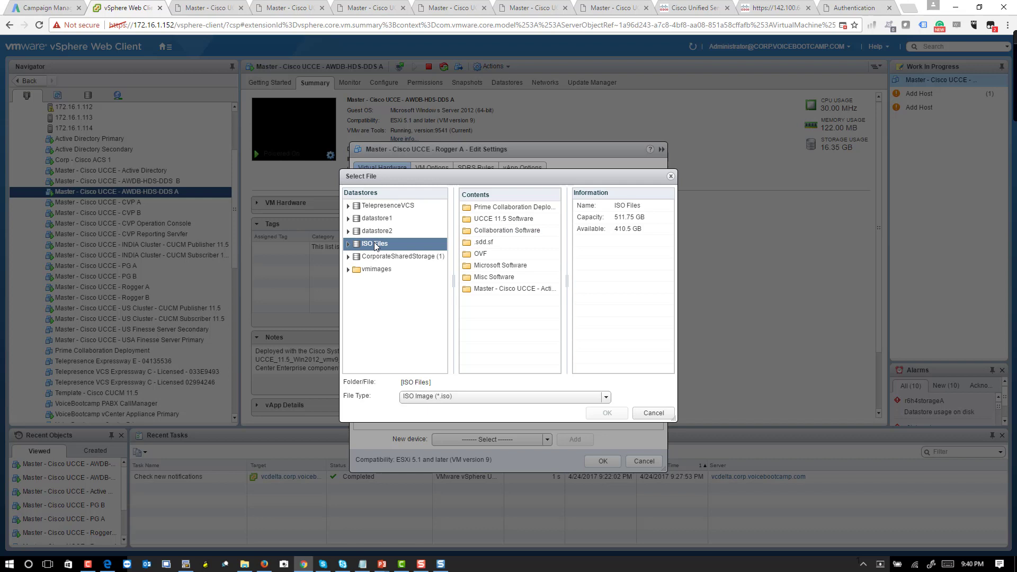
double_click(501, 219)
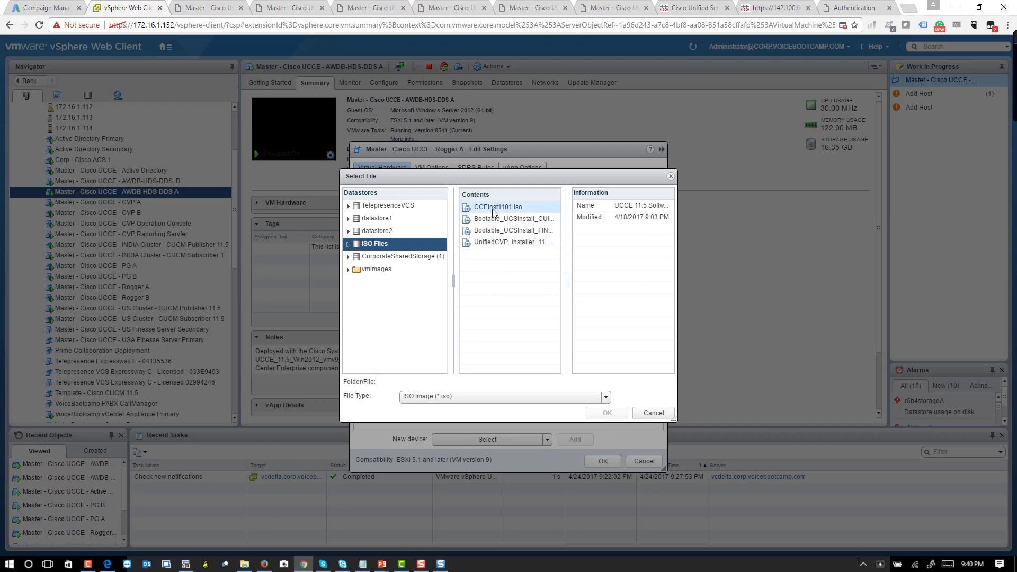
left_click(488, 210)
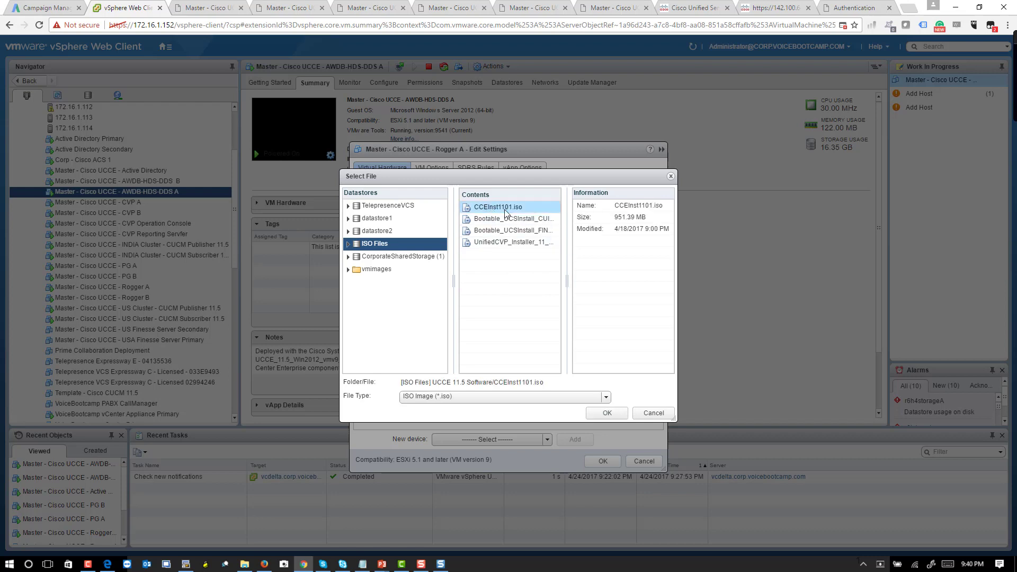
left_click(608, 414)
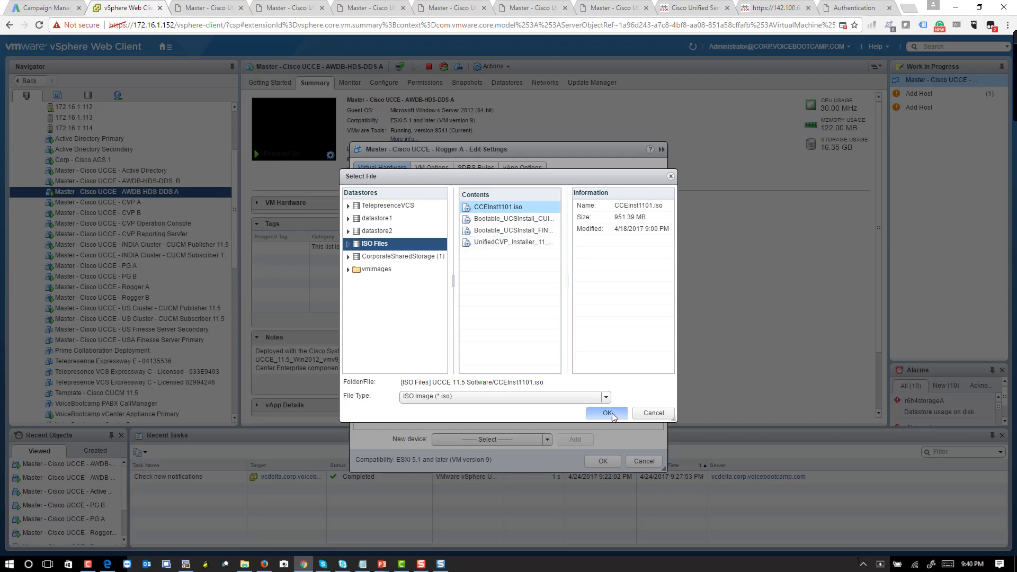
left_click(603, 461)
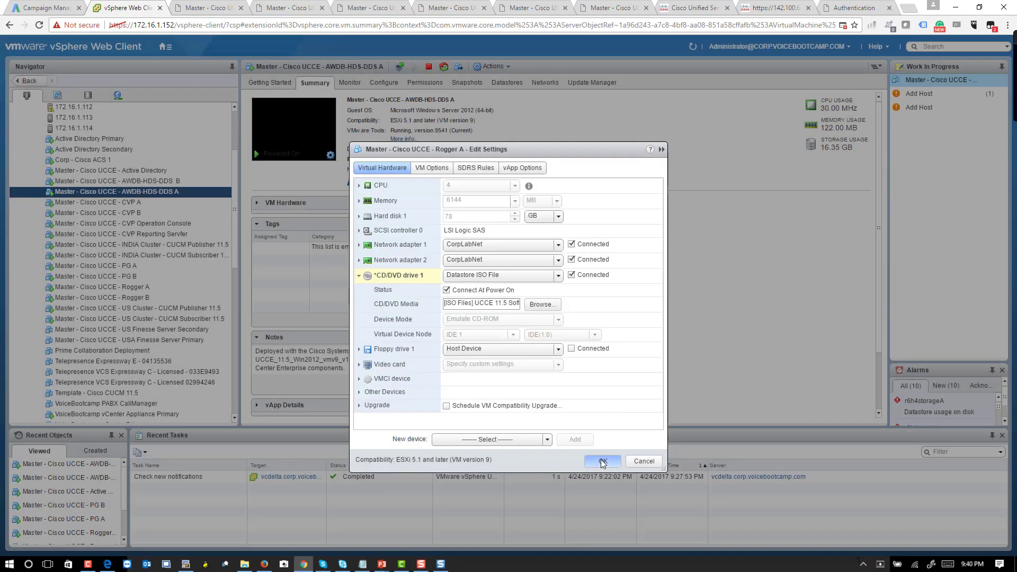
Step: On Rogger A's console, run setup from the CCEInst1101 disc's ICM-CCE-CCHInstaller folder
left_click(609, 6)
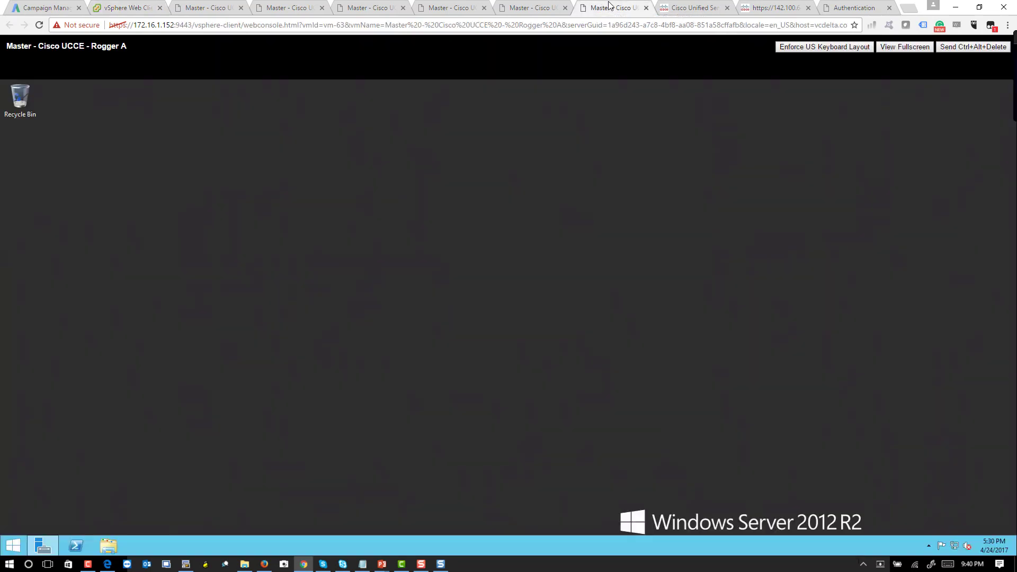
left_click(114, 540)
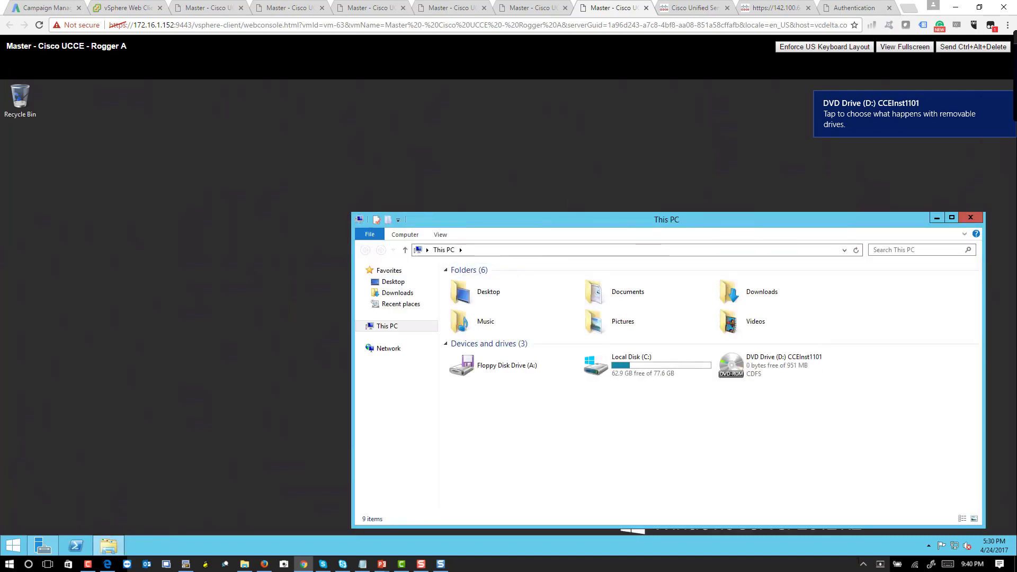
left_click_drag(655, 222, 405, 144)
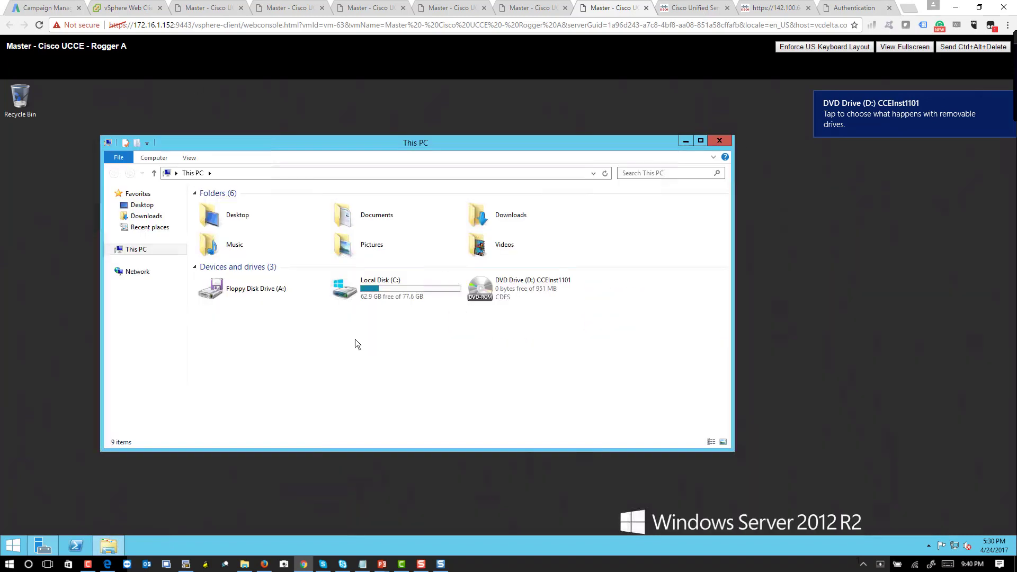
left_click(542, 284)
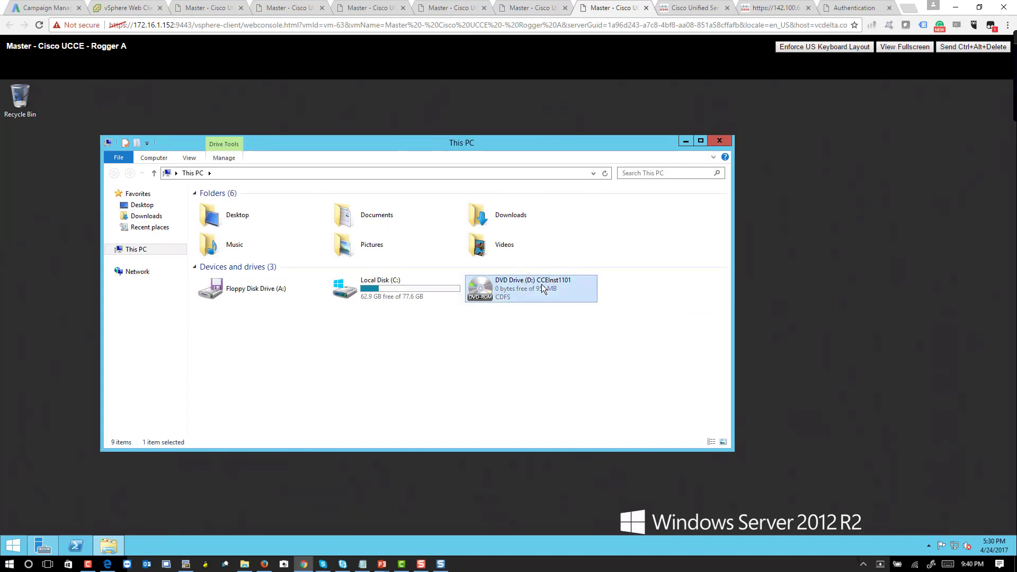
double_click(542, 284)
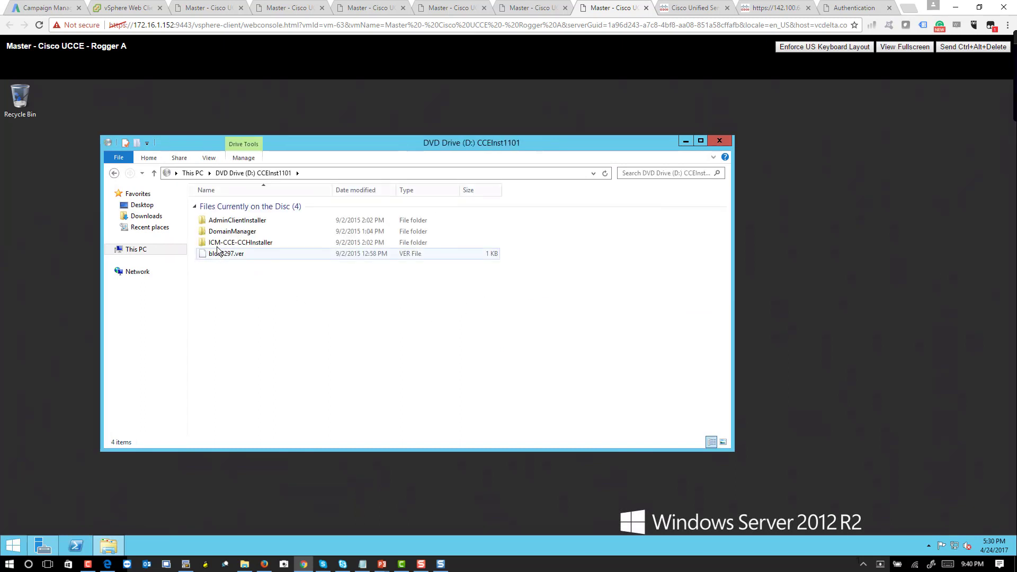
double_click(244, 244)
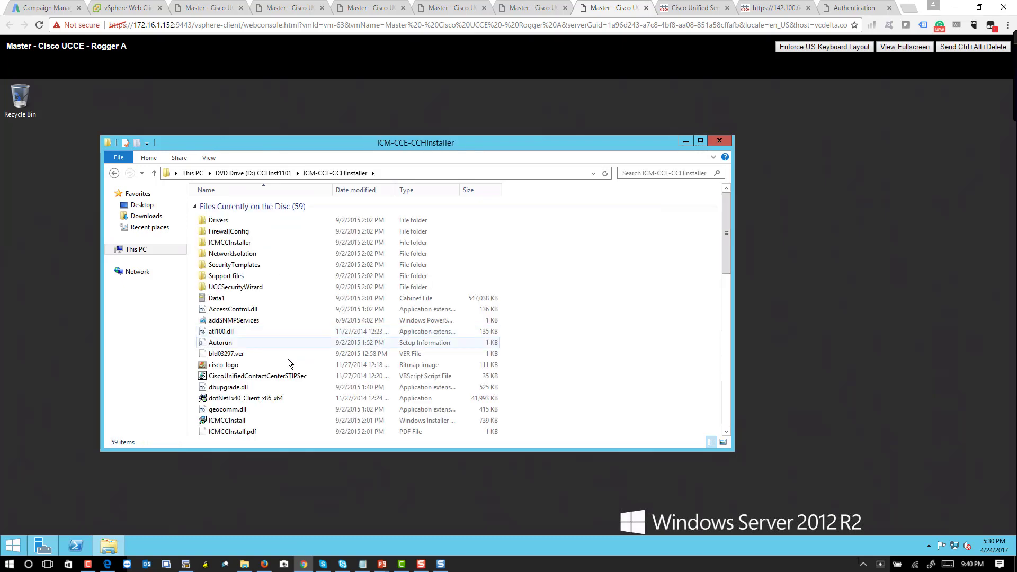
scroll(288, 359, "down", 11)
scroll(287, 362, "down", 2)
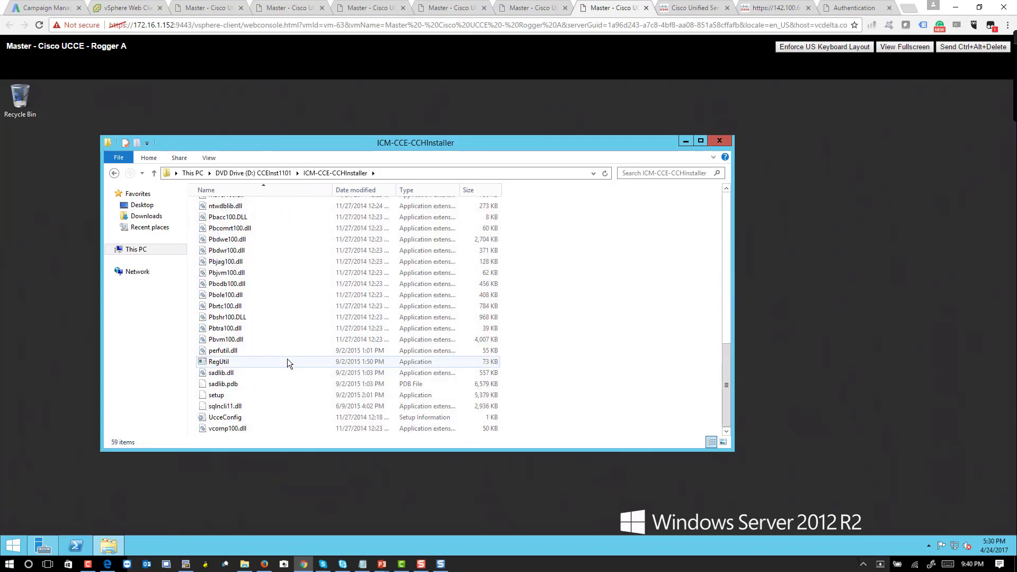
double_click(217, 395)
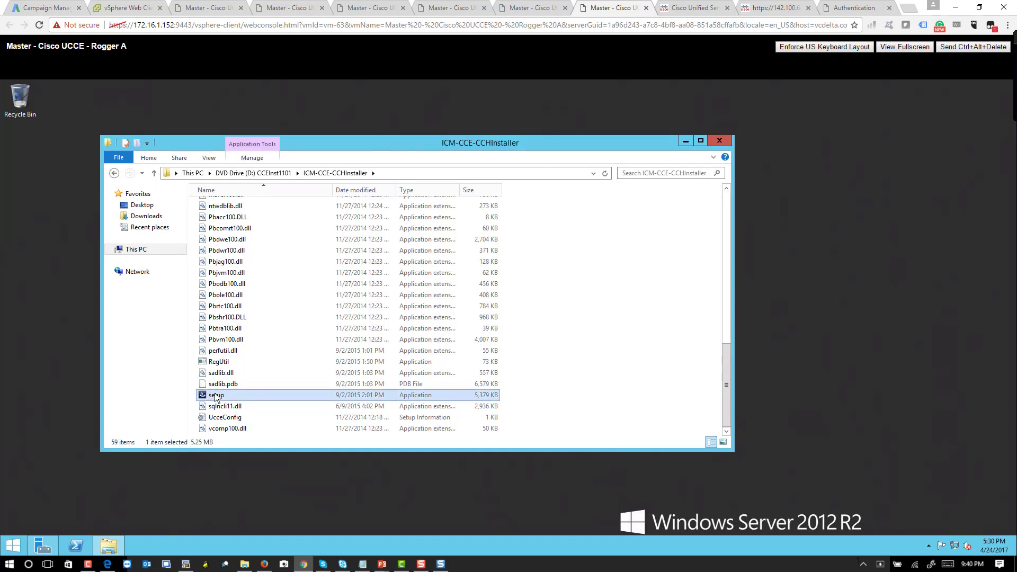
Step: Get past the installer welcome page and choose Fresh Install instead of Technology Refresh Upgrade
left_click(686, 141)
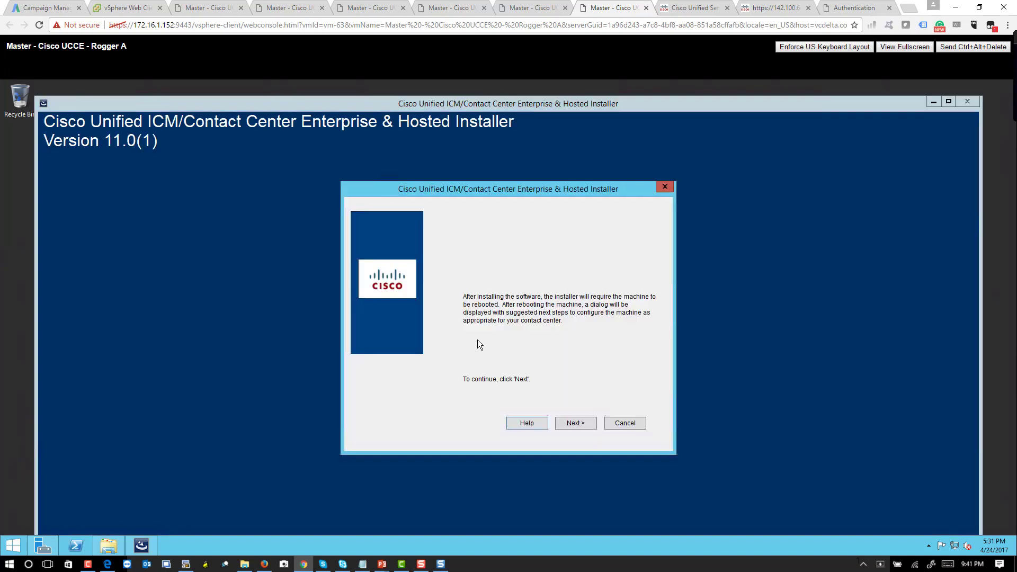
left_click(570, 423)
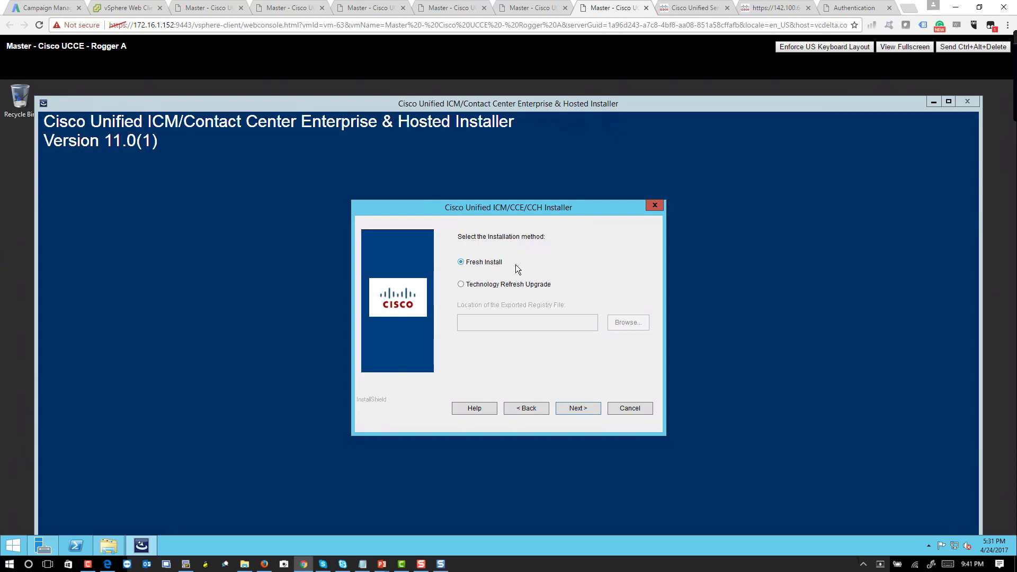
left_click(498, 286)
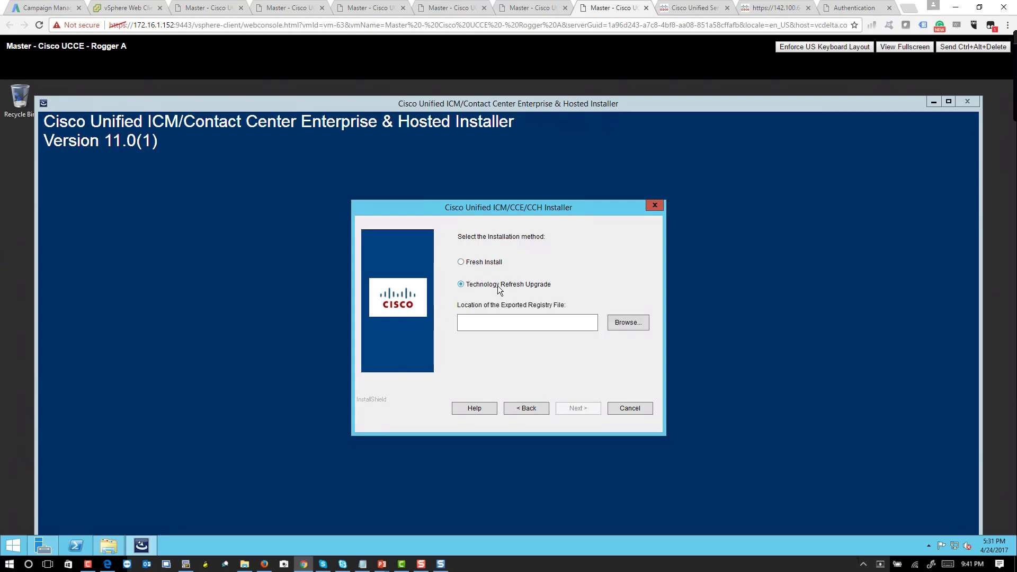
left_click(564, 323)
left_click(476, 263)
left_click(579, 409)
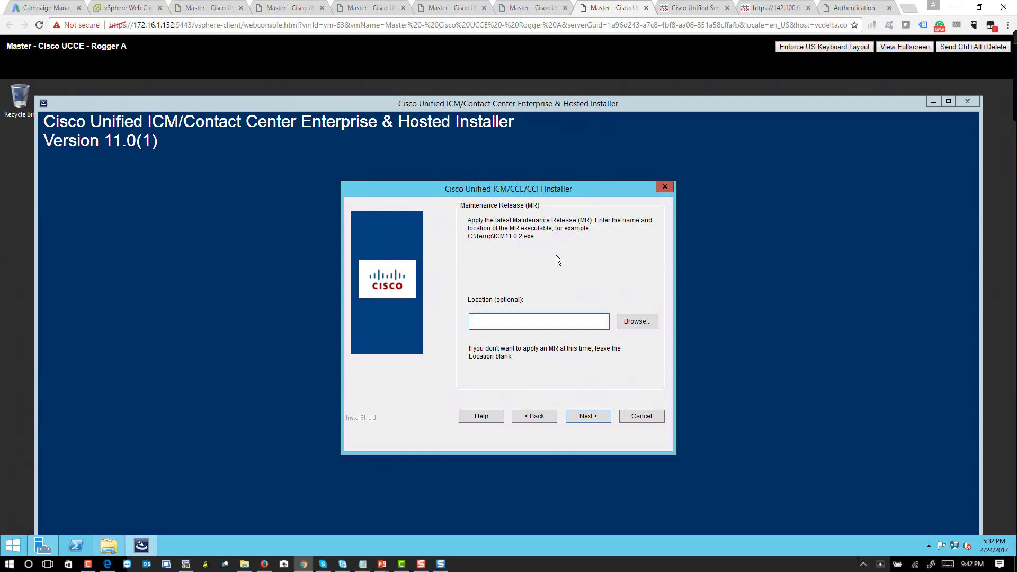
Step: Browse the Temp folder for the maintenance release file, showing all file types
left_click(631, 325)
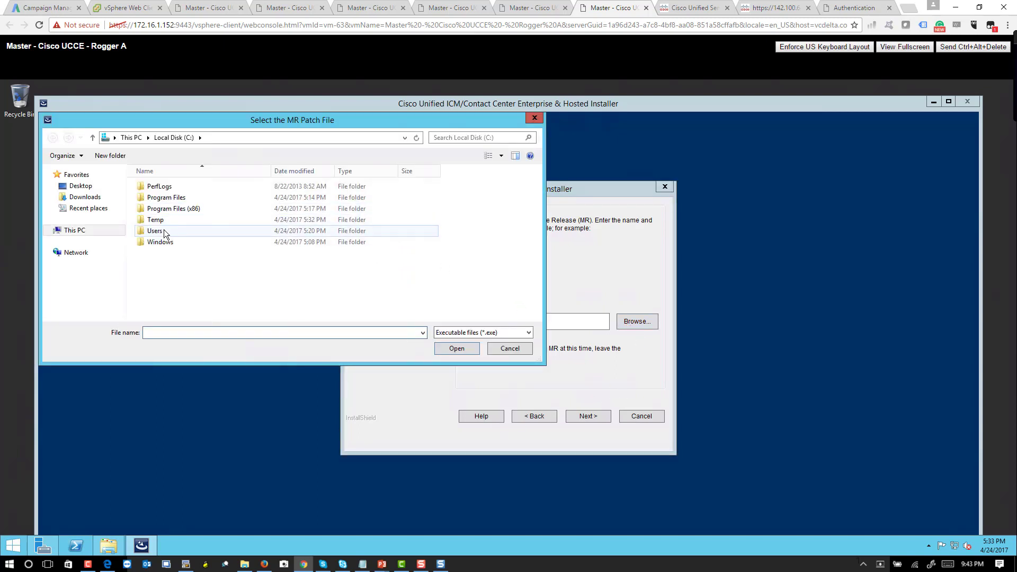
double_click(155, 220)
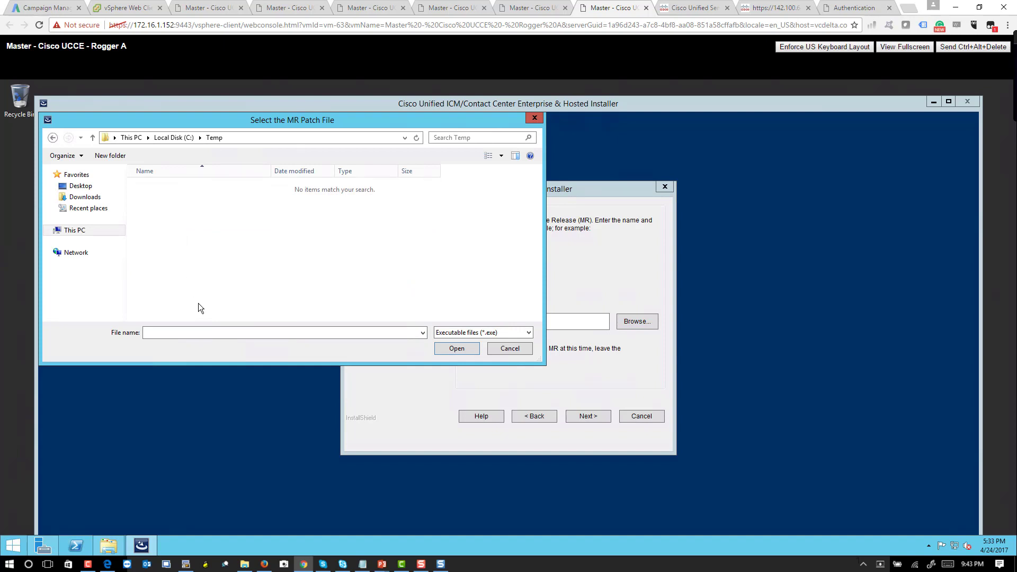
left_click(457, 332)
left_click(457, 351)
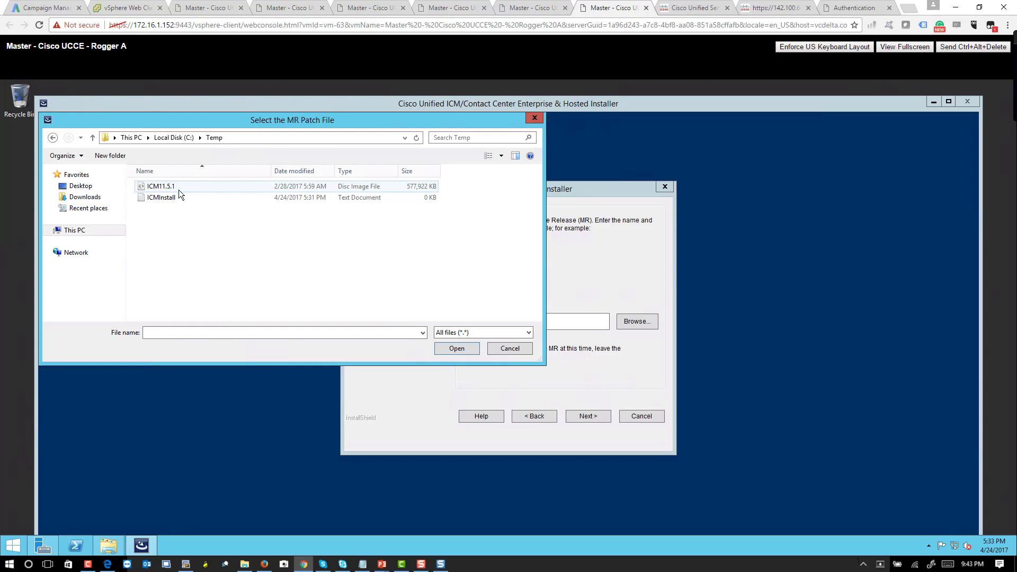
Step: Mount the ICM11.5.1 disc image from C:\Temp as a drive
left_click(108, 544)
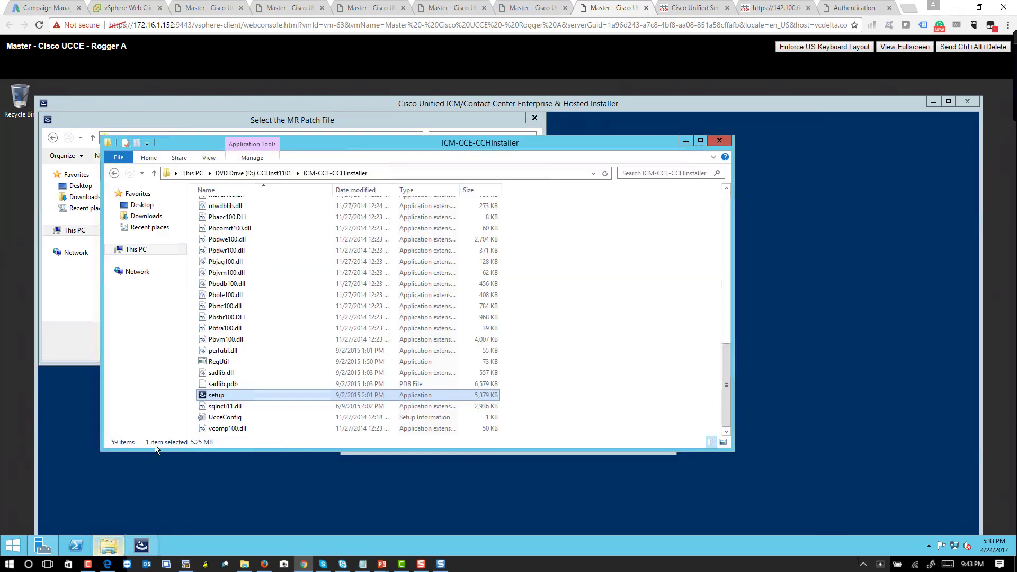
left_click(142, 250)
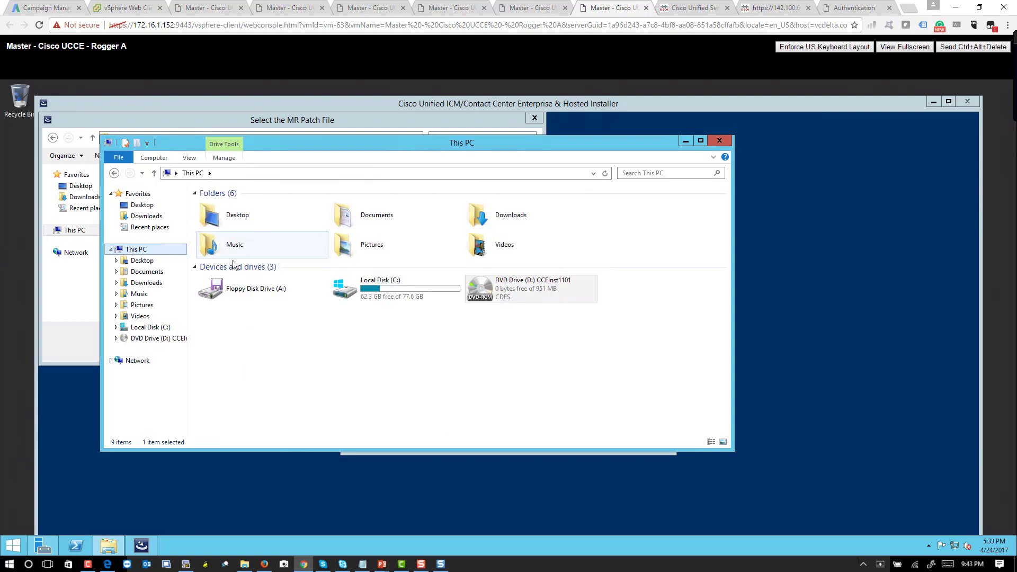
double_click(403, 291)
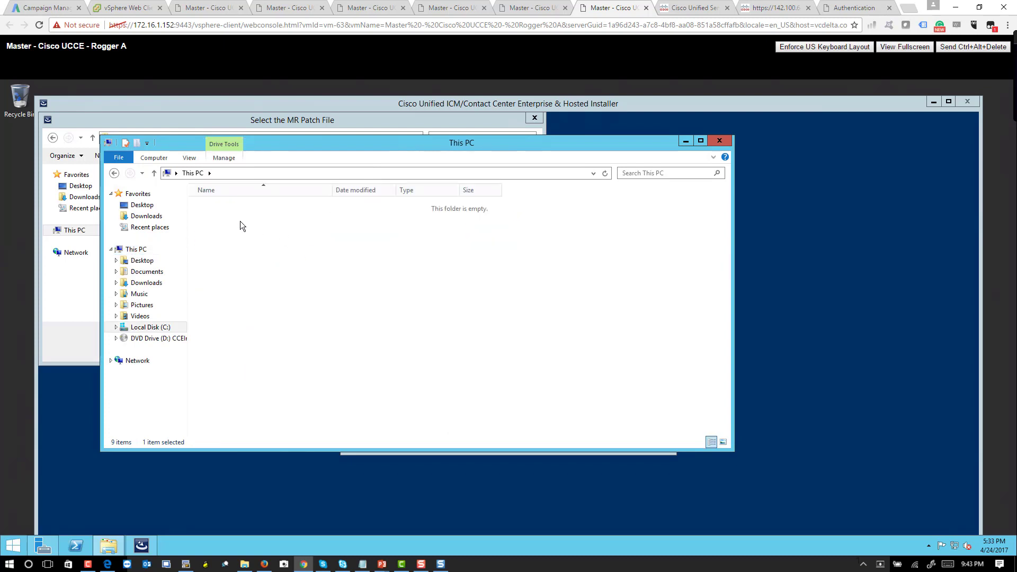
double_click(224, 239)
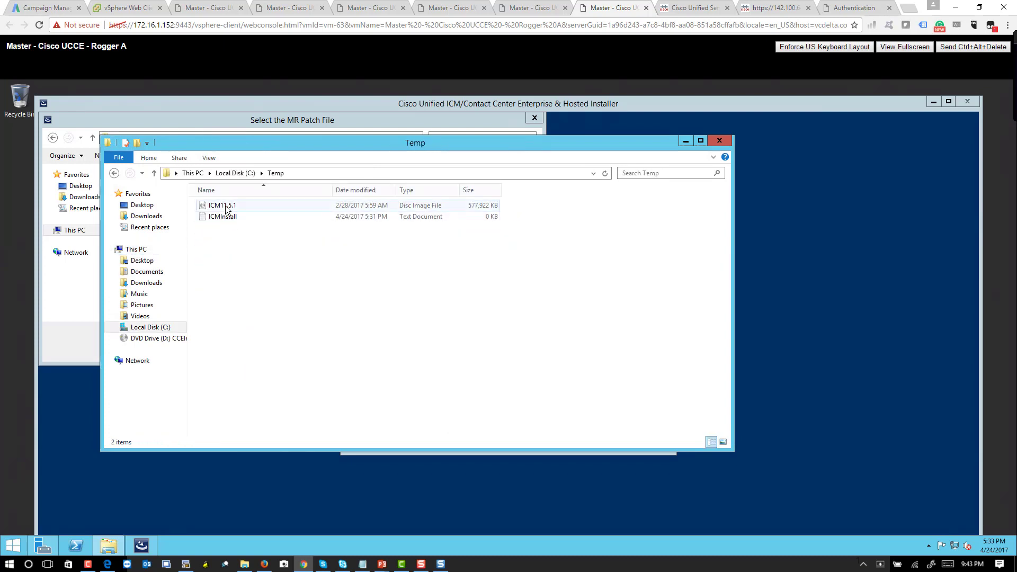
right_click(226, 206)
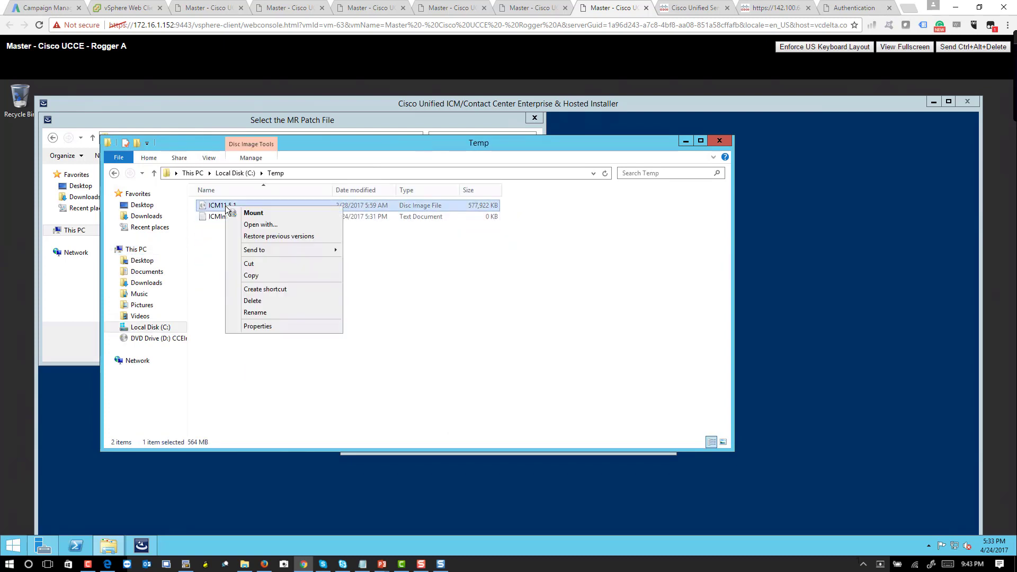
left_click(274, 216)
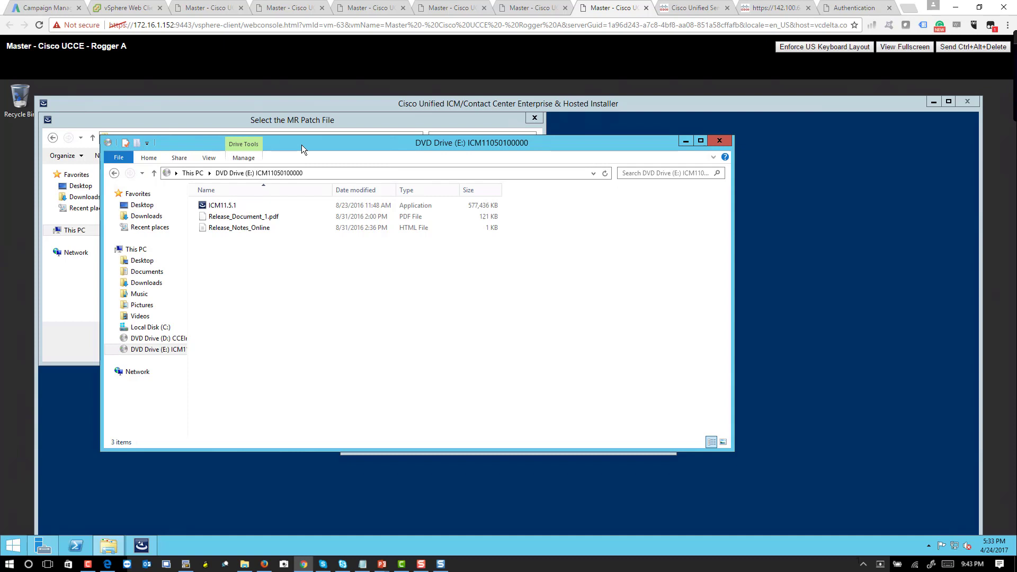
Step: Select ICM11.5.1 on DVD Drive (E:) as the Maintenance Release file
left_click_drag(301, 144, 656, 307)
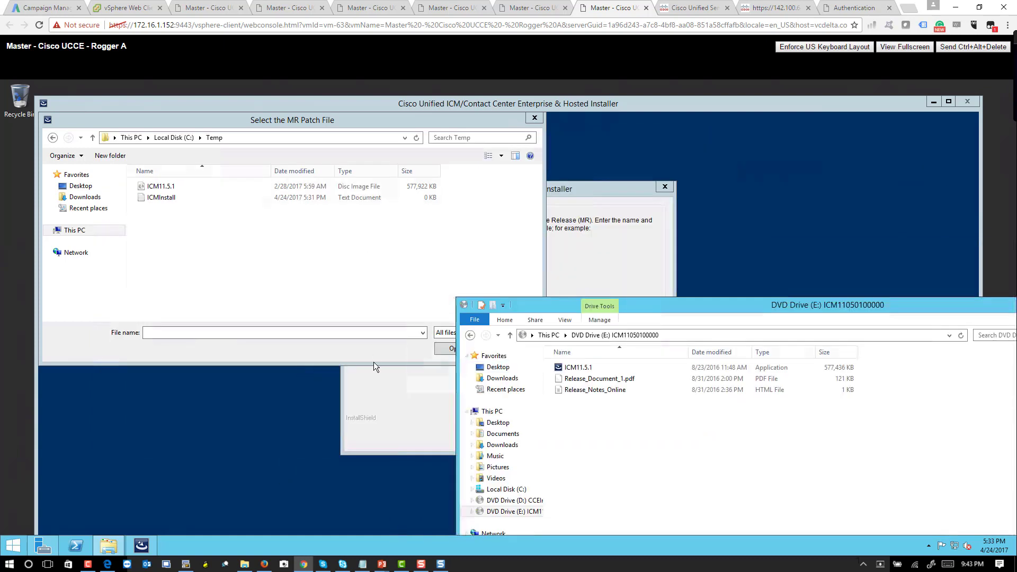
left_click(73, 231)
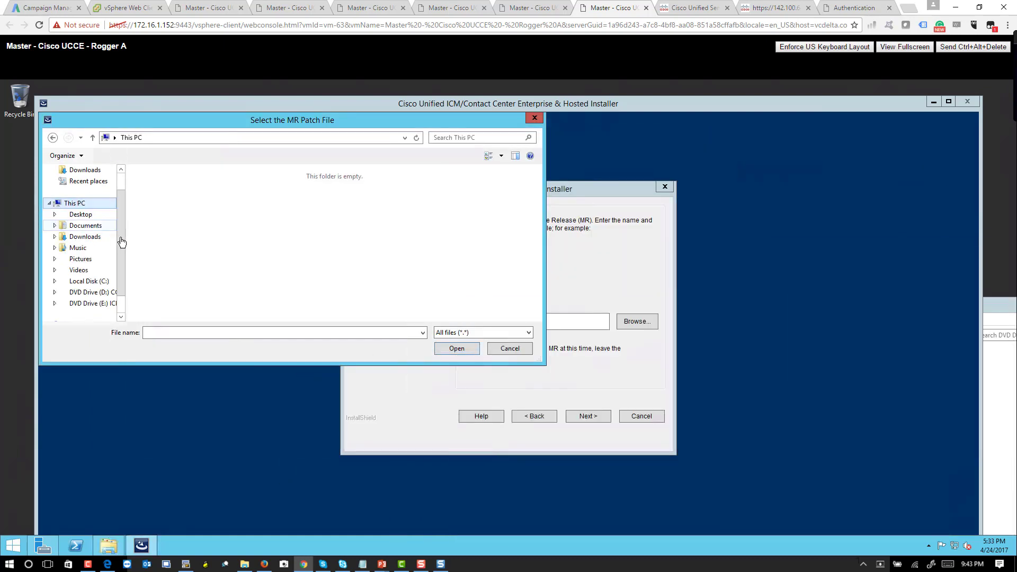
left_click(102, 306)
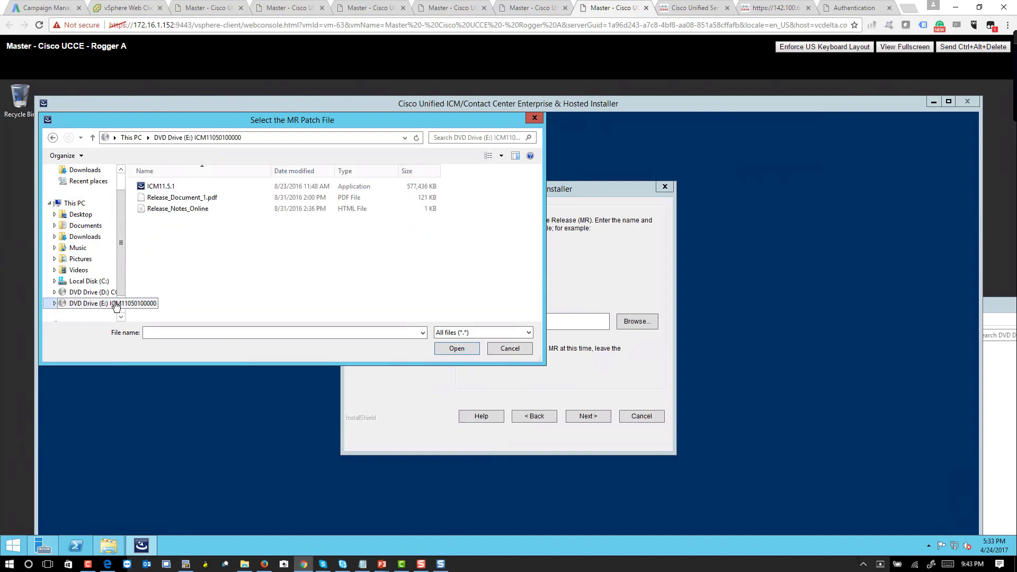
left_click(160, 188)
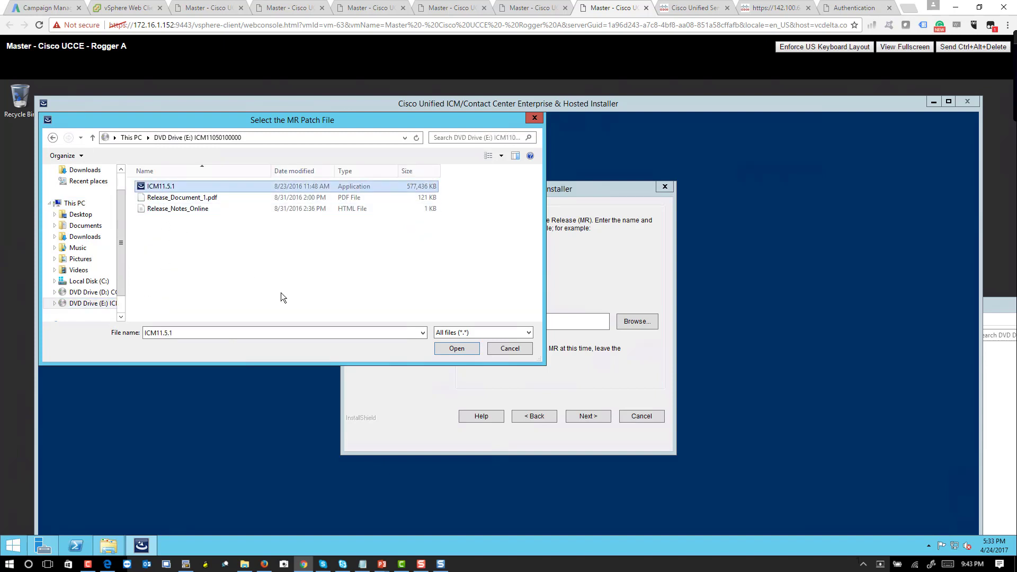
left_click(458, 350)
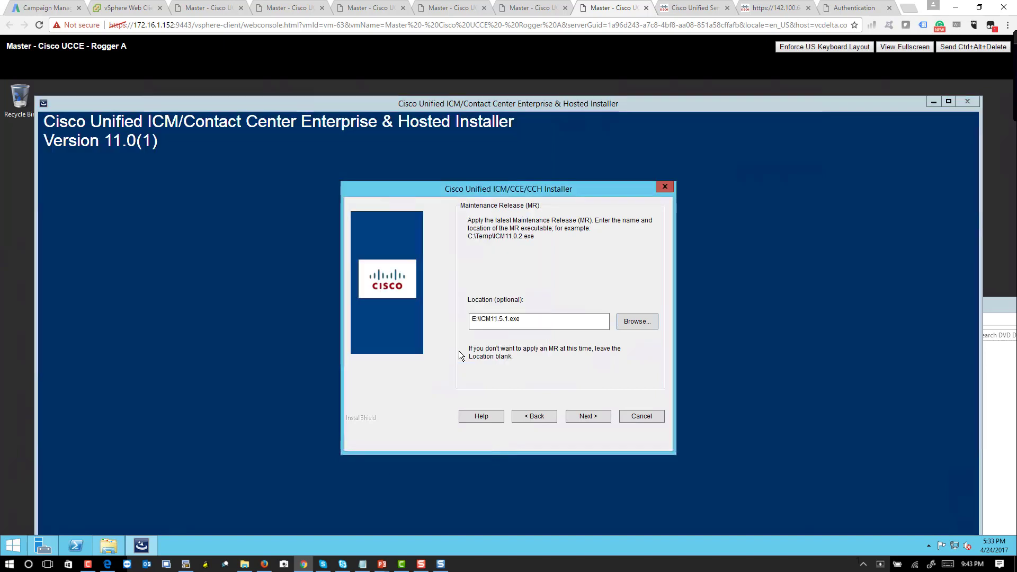
left_click(592, 417)
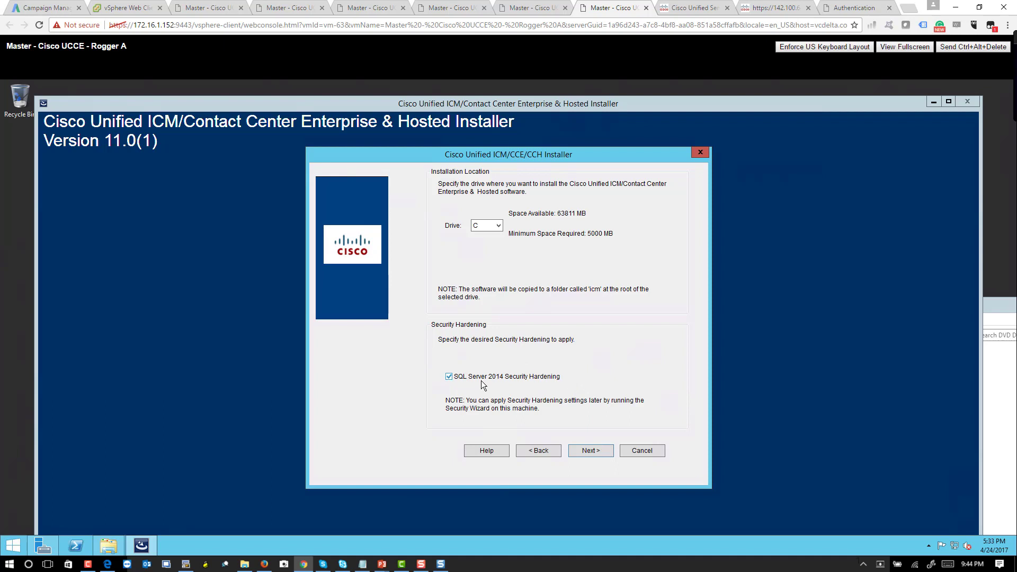
left_click(590, 451)
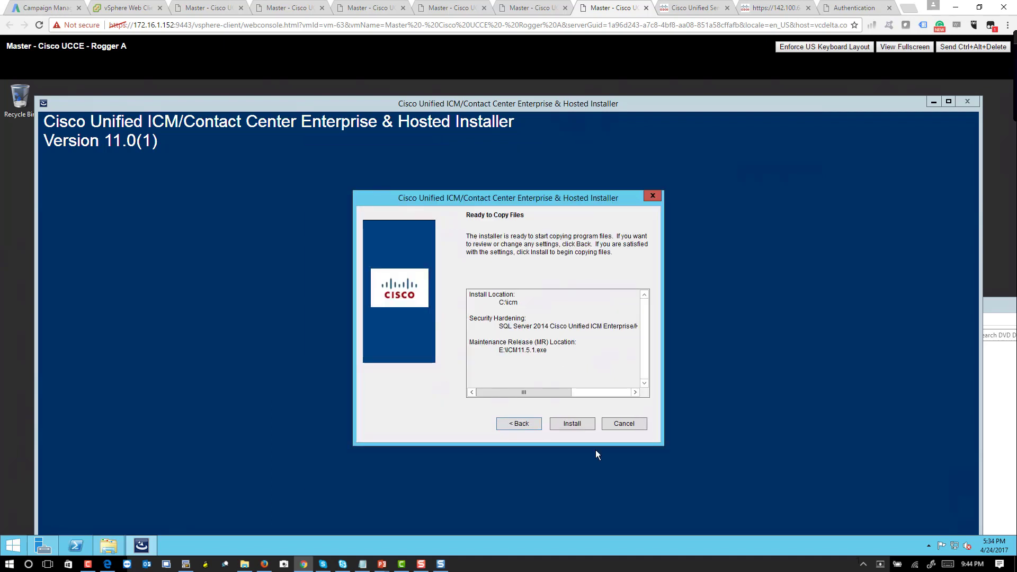
left_click(573, 425)
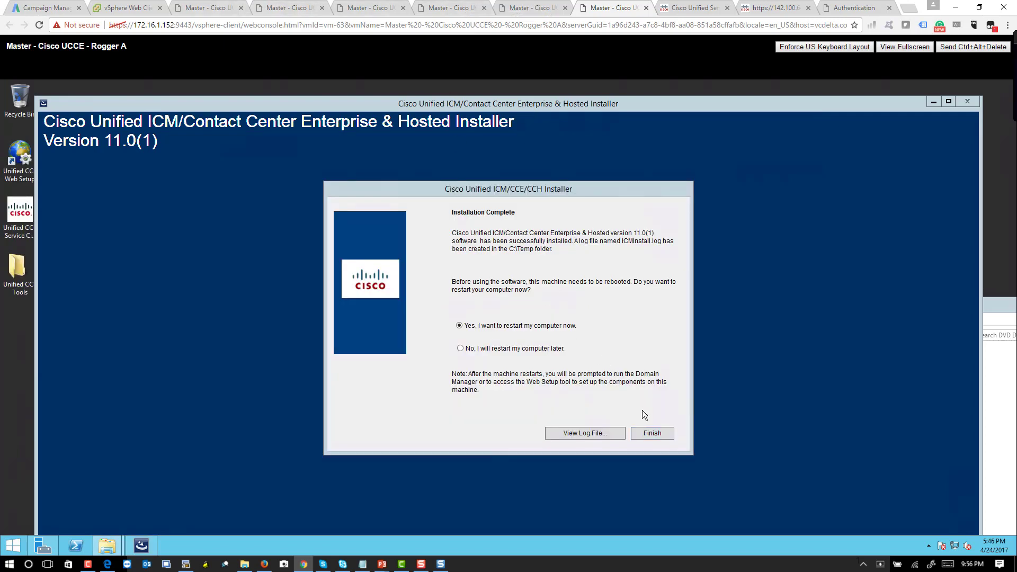
left_click(651, 433)
left_click(649, 432)
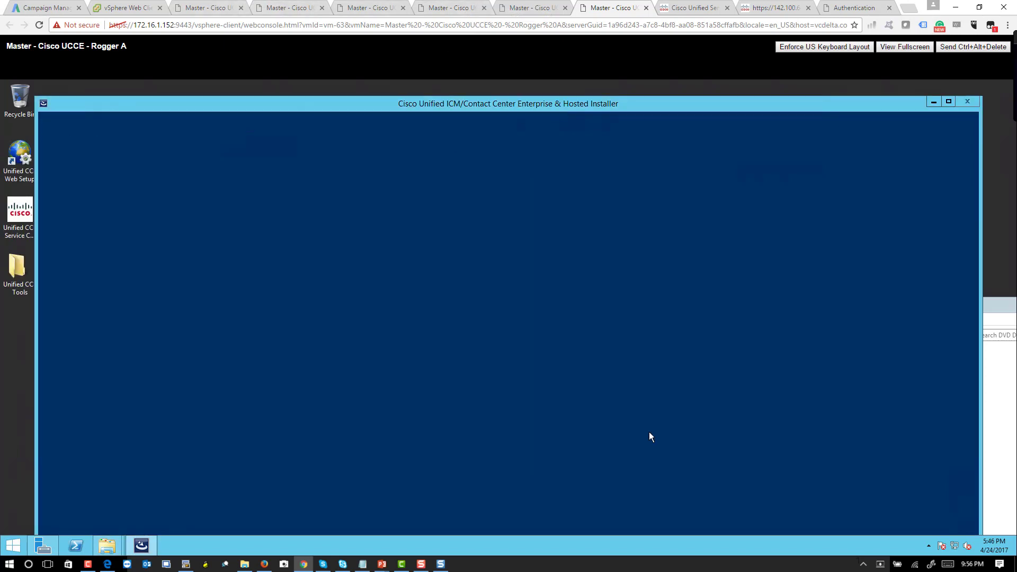
left_click(547, 6)
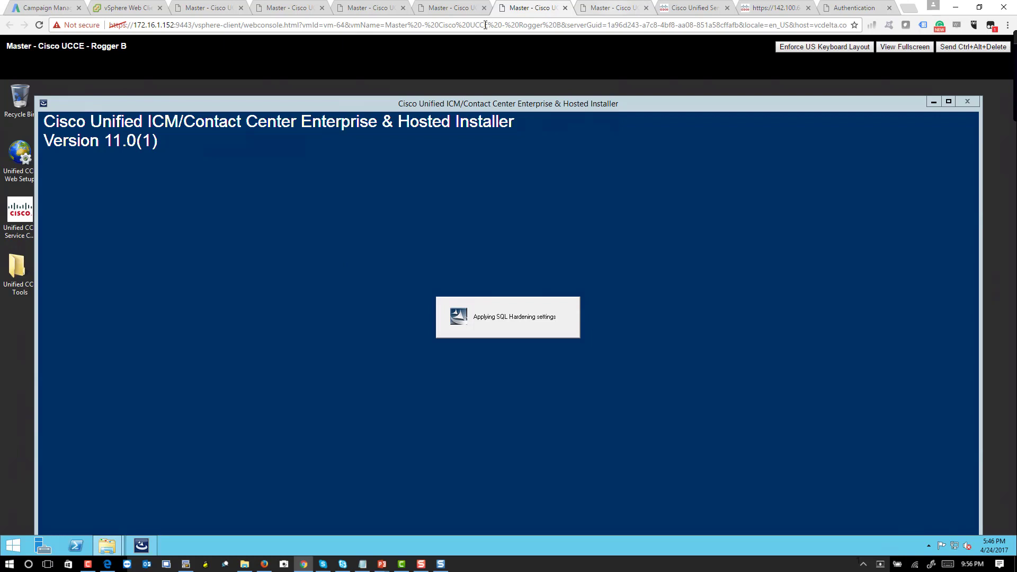
Step: Look over the PG A and PG B consoles, then sign in to Rogger A as administrator
left_click(452, 10)
left_click(367, 9)
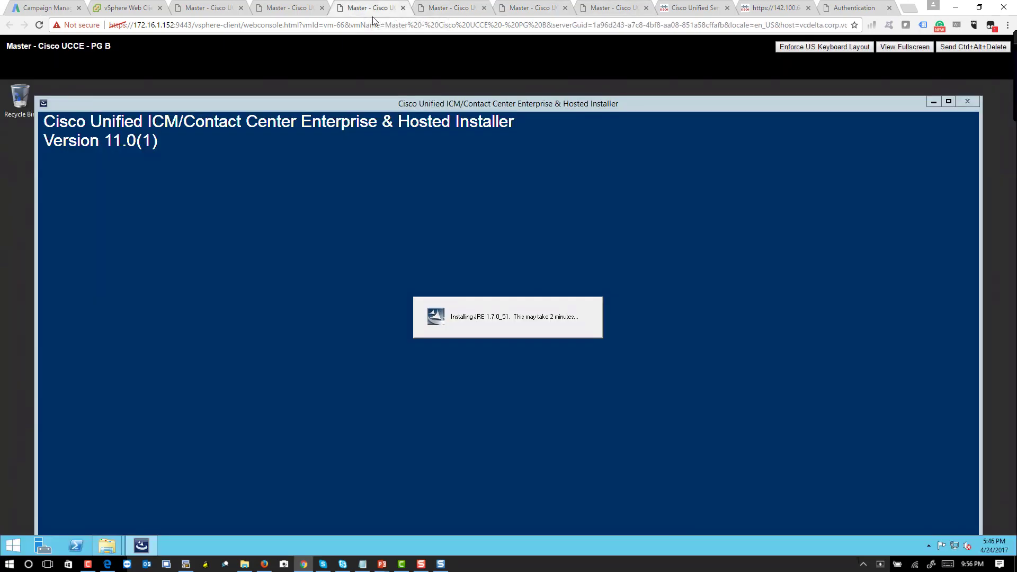
left_click(618, 9)
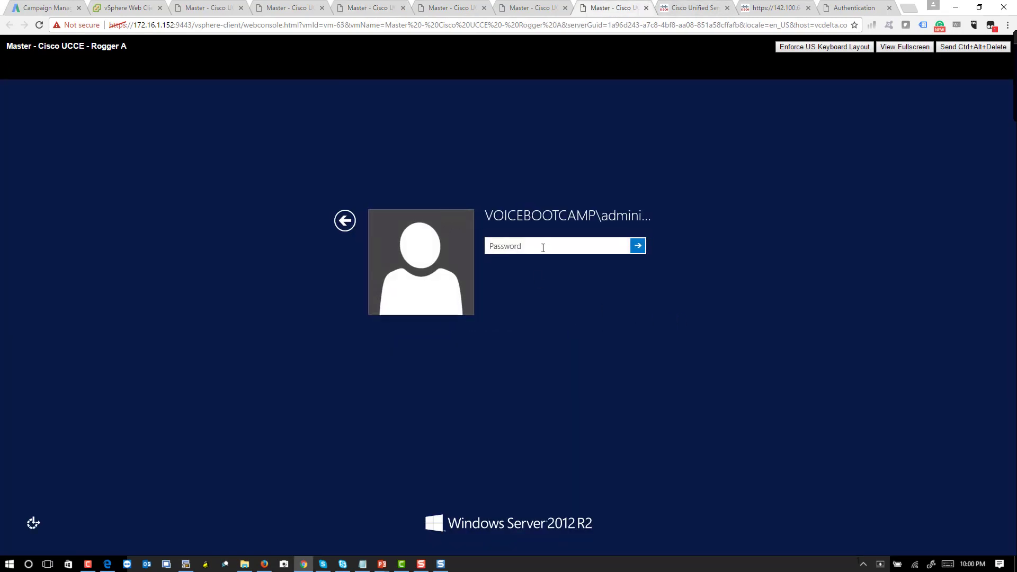
type("••••••••••••")
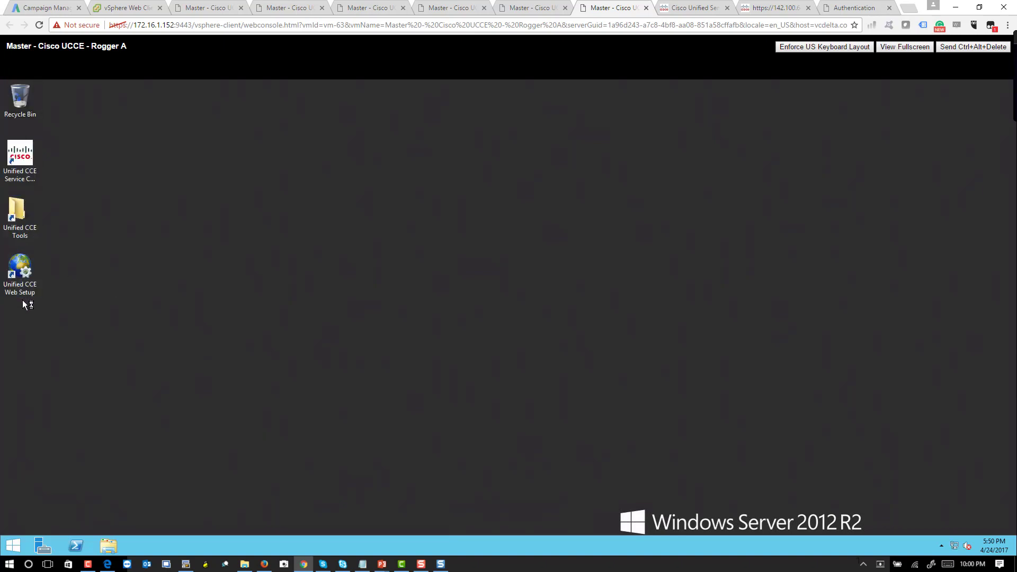
Step: Start the ICM 11.5(1) minor release install on Rogger A, accepting the licence
double_click(27, 179)
left_click(625, 226)
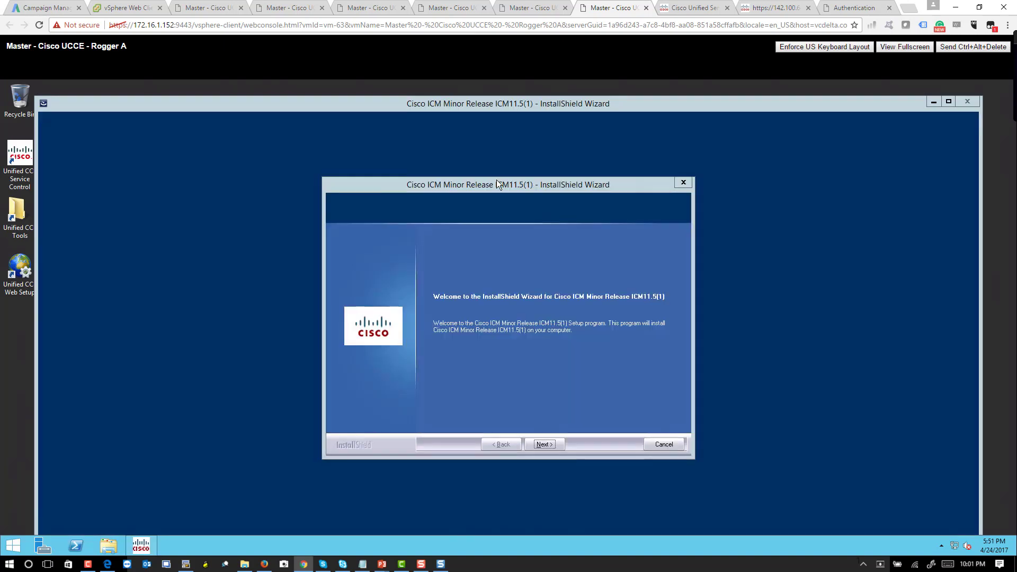
left_click(539, 444)
left_click(500, 398)
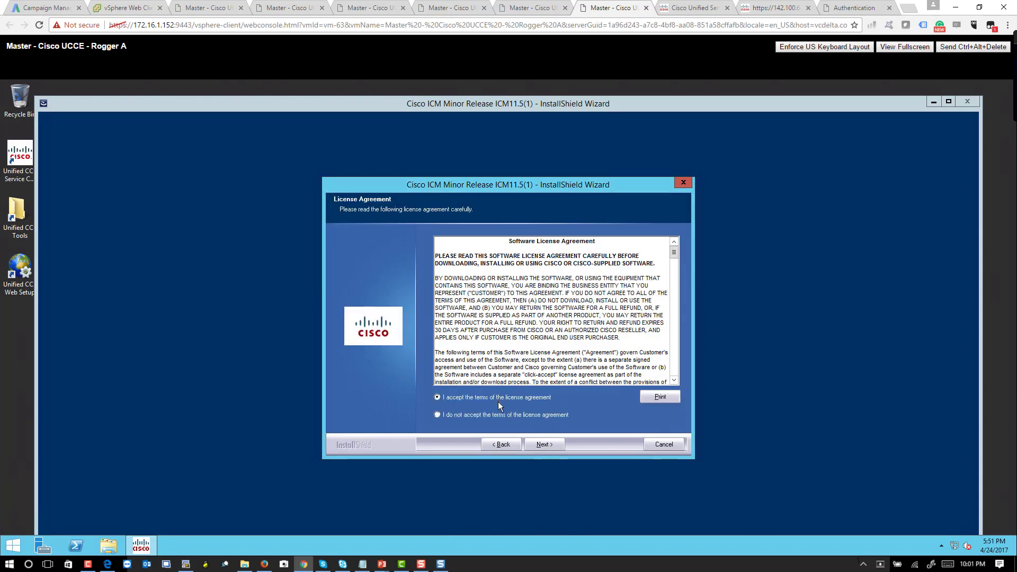
left_click(540, 444)
left_click(544, 444)
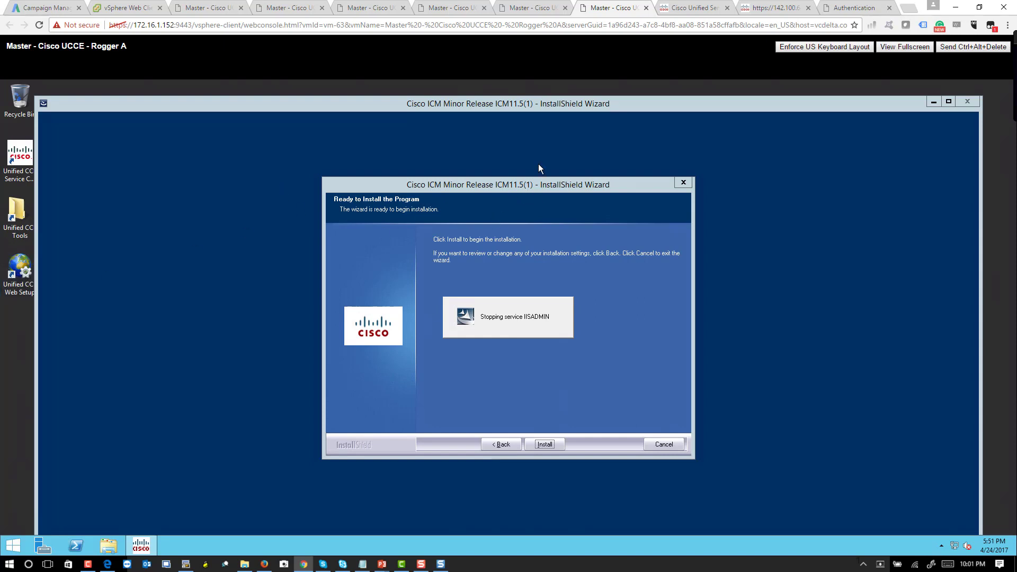
Step: Check progress on the Rogger B, PG B and AWDB-HDS-DDS B consoles, then return to Rogger A
left_click(540, 7)
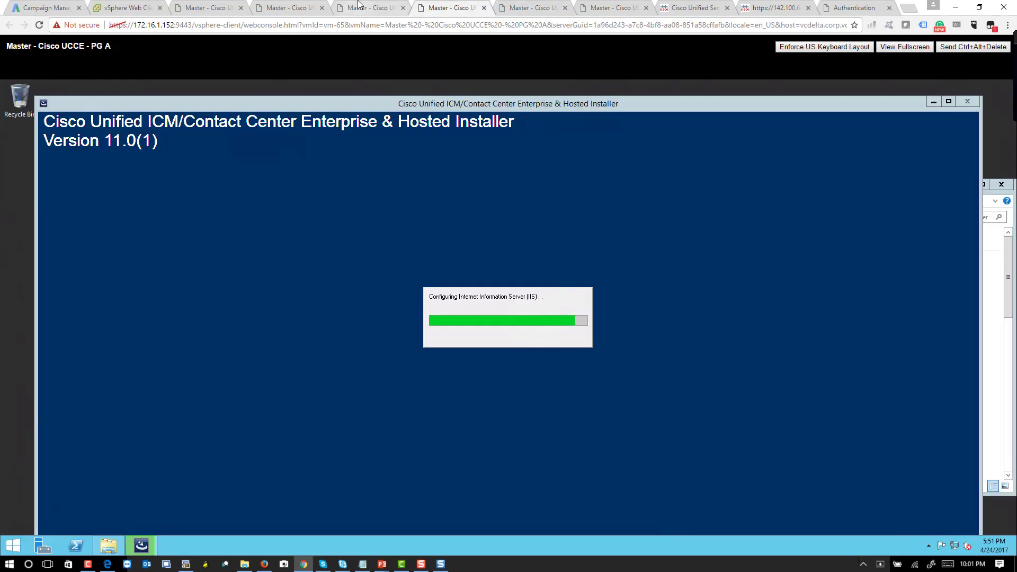
left_click(358, 4)
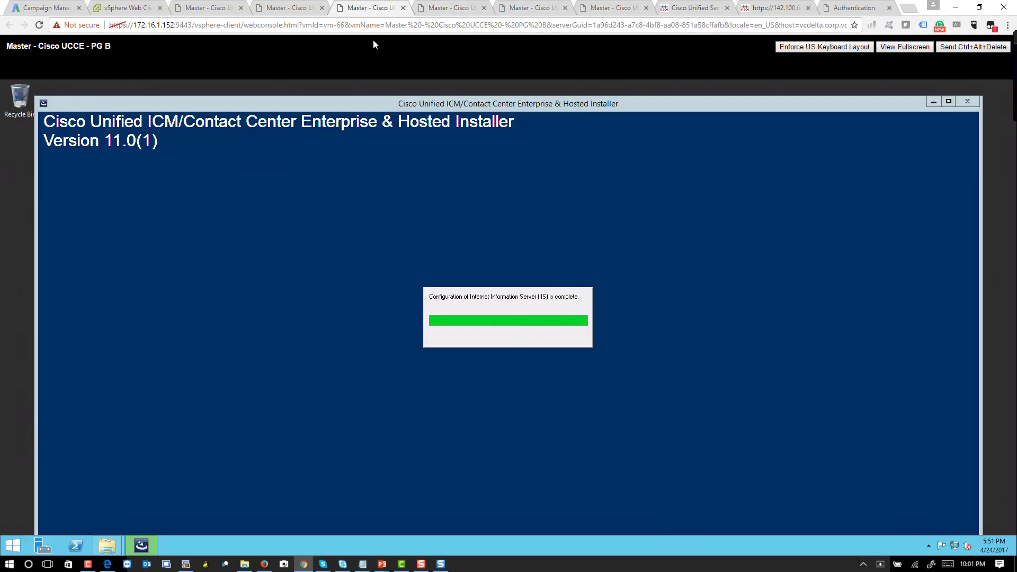
left_click(302, 7)
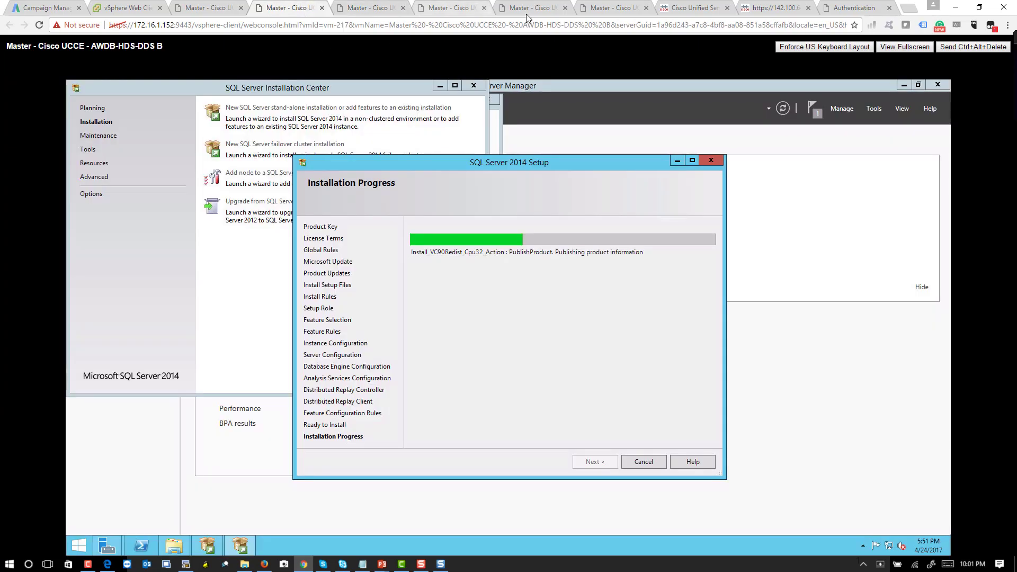
left_click(610, 8)
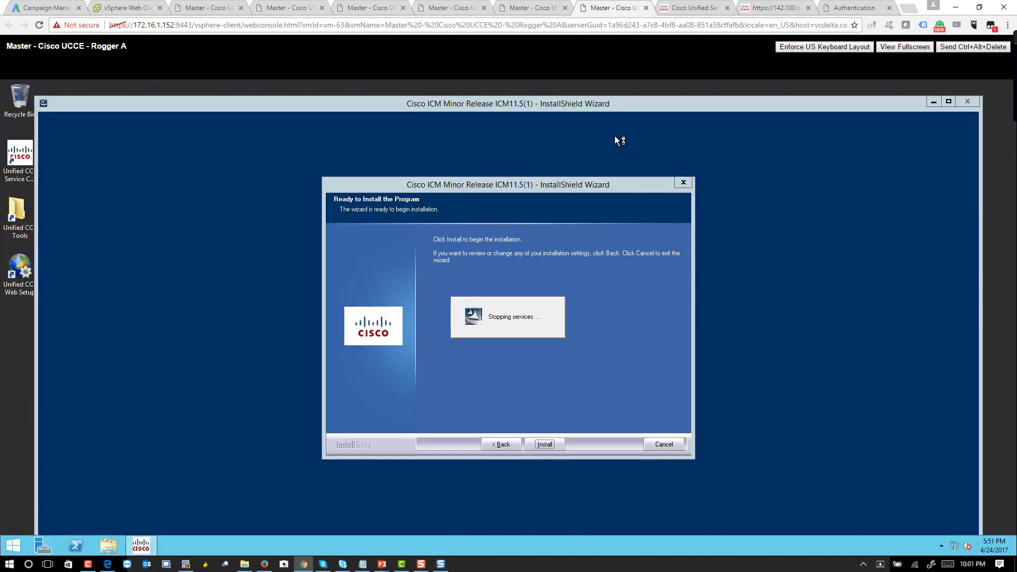
left_click(519, 12)
left_click(613, 11)
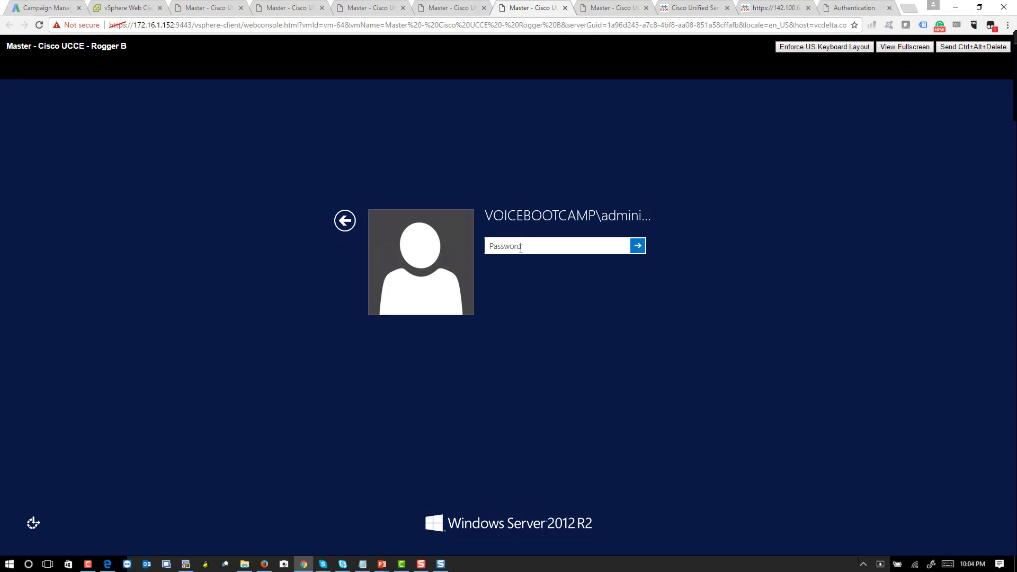
Step: Sign in to Rogger B and install ICM Minor Release 11.5(1), accepting the license
type("••••••••••••••")
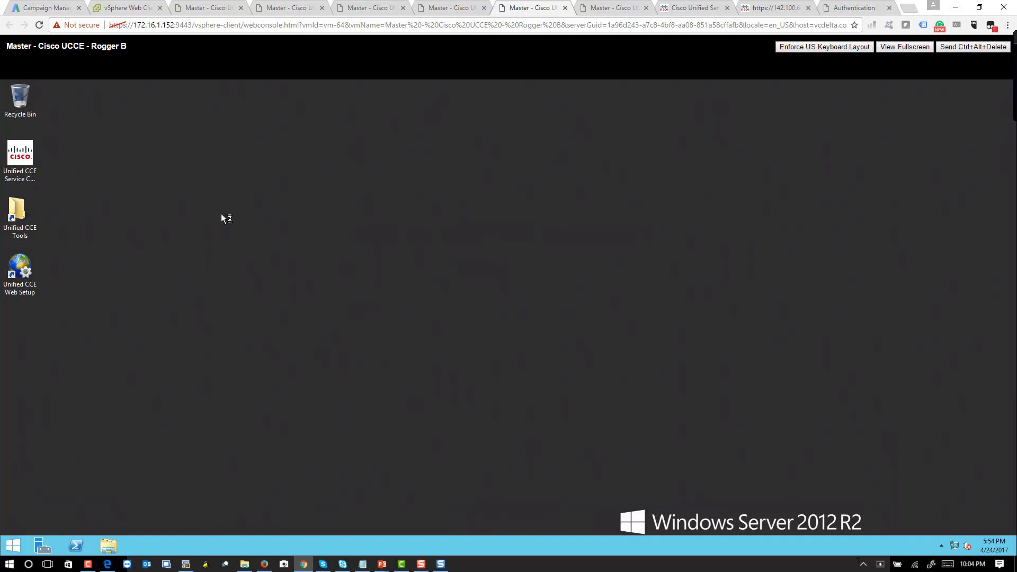
left_click(20, 266)
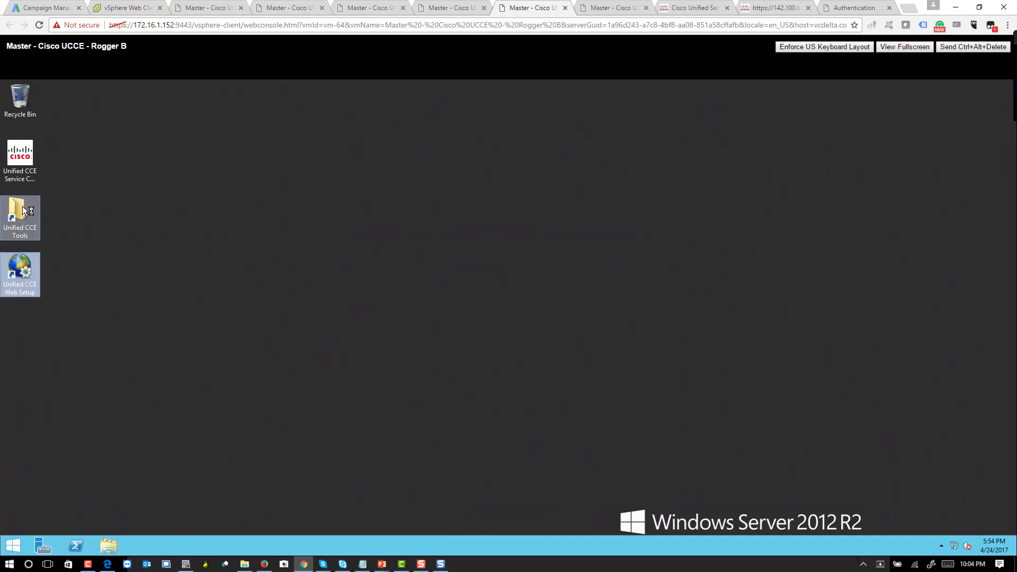
left_click(23, 211)
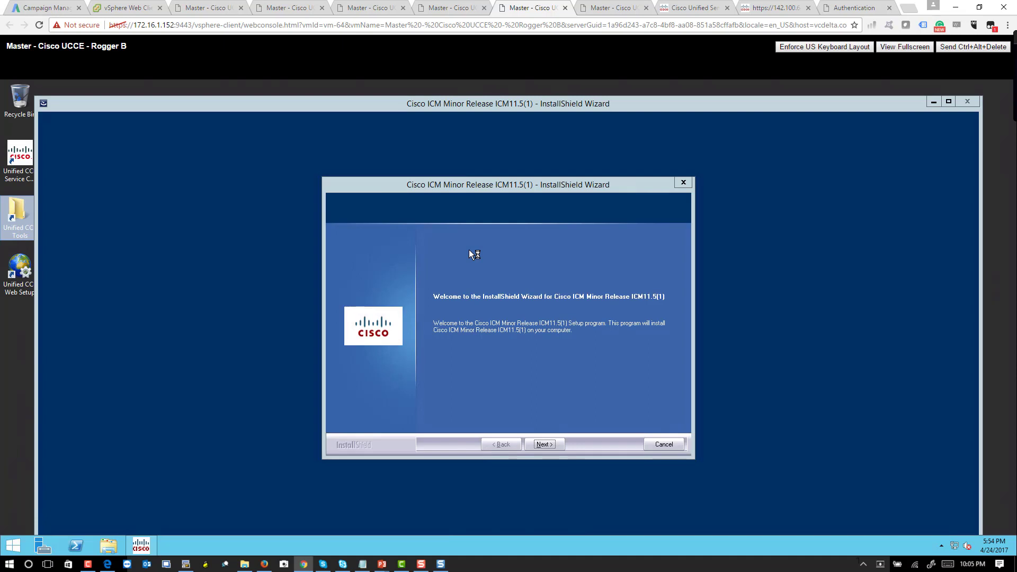
left_click(550, 448)
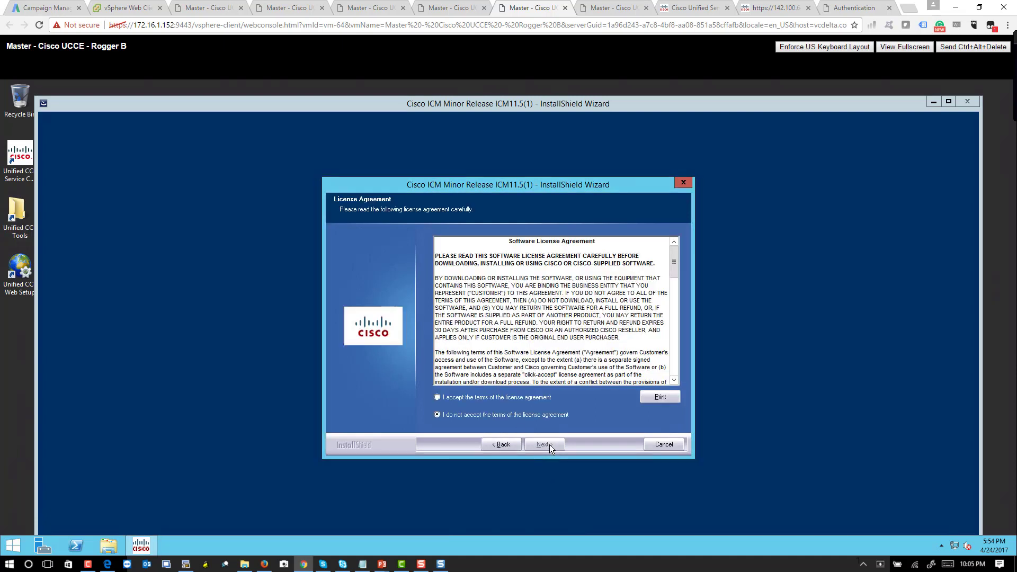
left_click(511, 398)
left_click(543, 444)
left_click(542, 444)
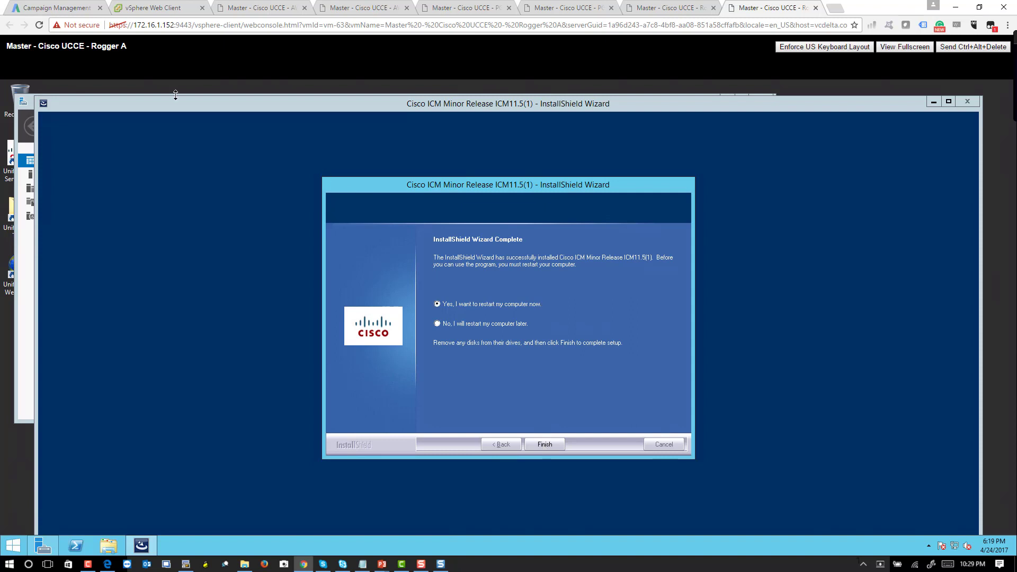
left_click(538, 443)
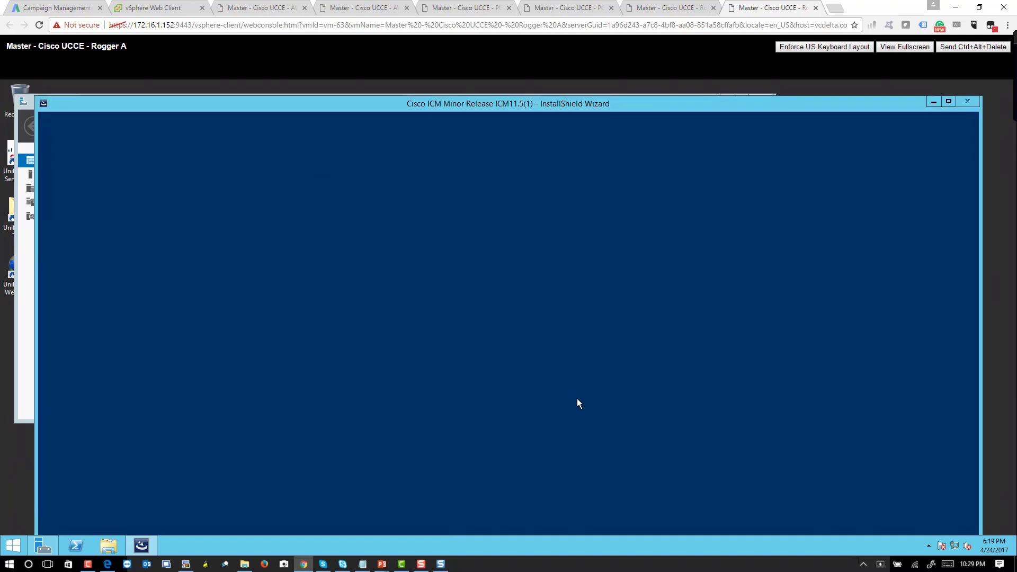
left_click(668, 7)
left_click(749, 7)
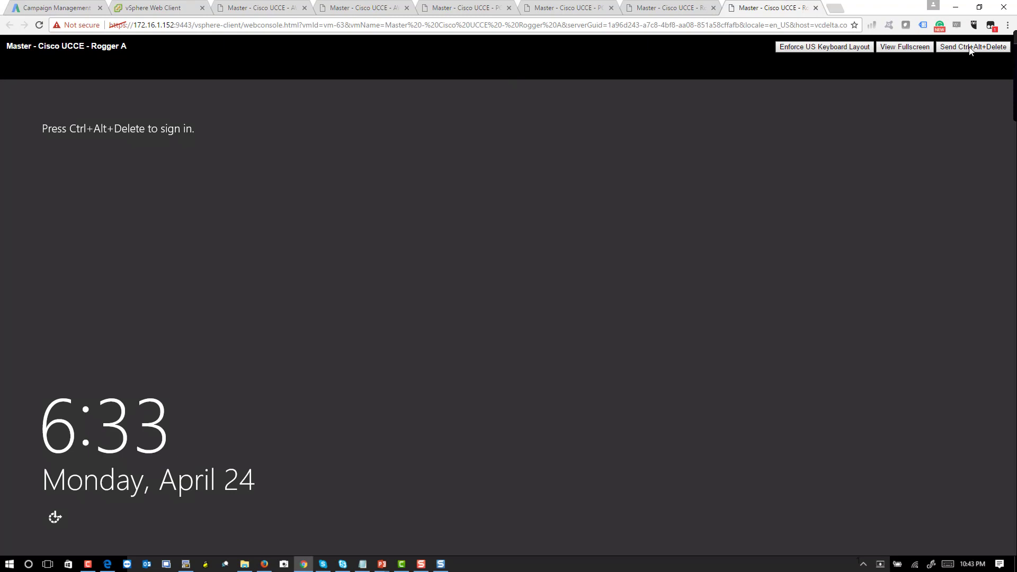
Step: Sign back in to restarted Rogger A as the domain administrator
key("ctrl+alt+Insert")
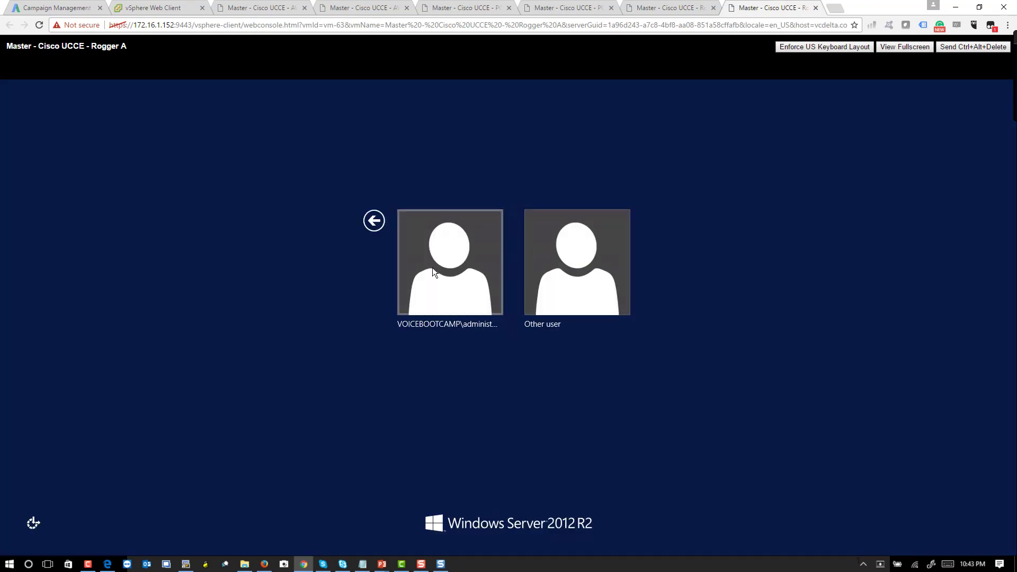
left_click(432, 268)
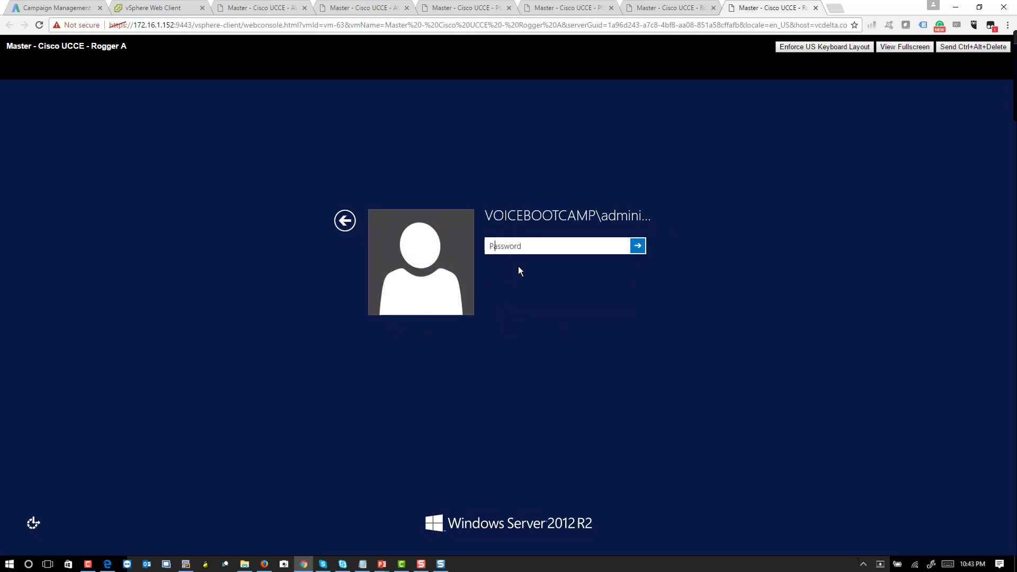
type("••••••••••••••")
key("Return")
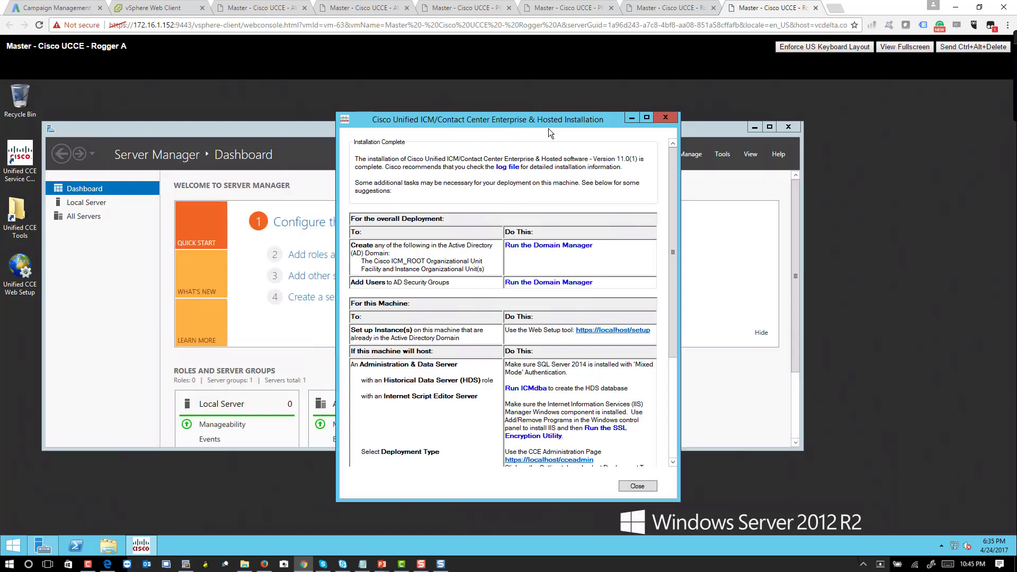
Step: Launch Unified CCE Web Setup, enable the Java add-on and continue past the certificate warning
left_click(789, 127)
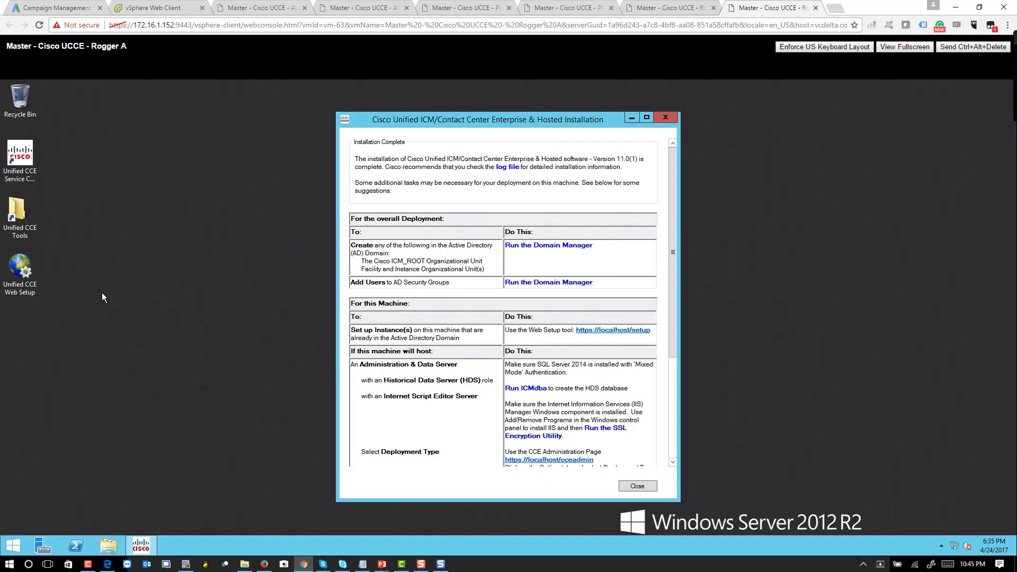
left_click(27, 271)
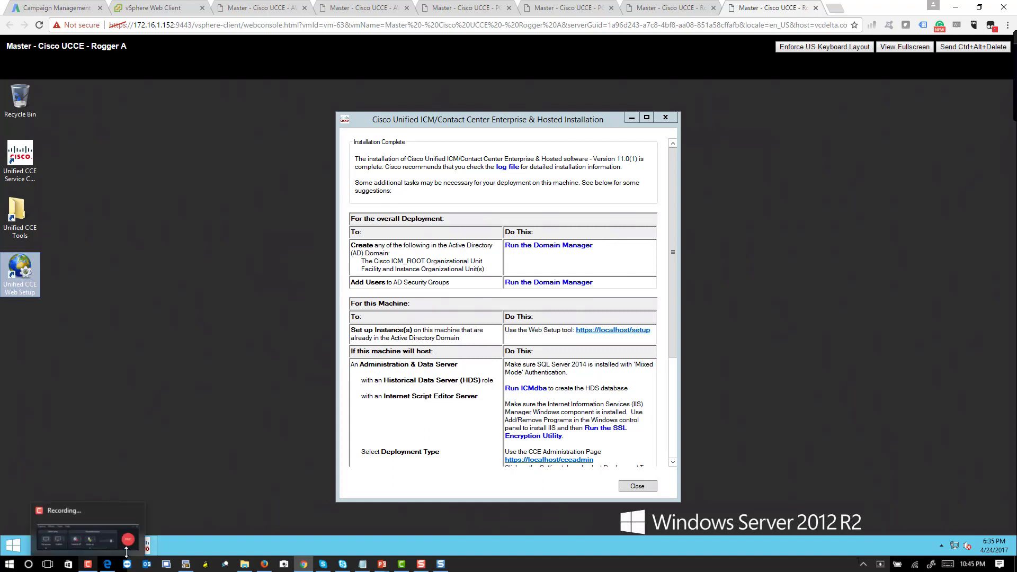
left_click(227, 433)
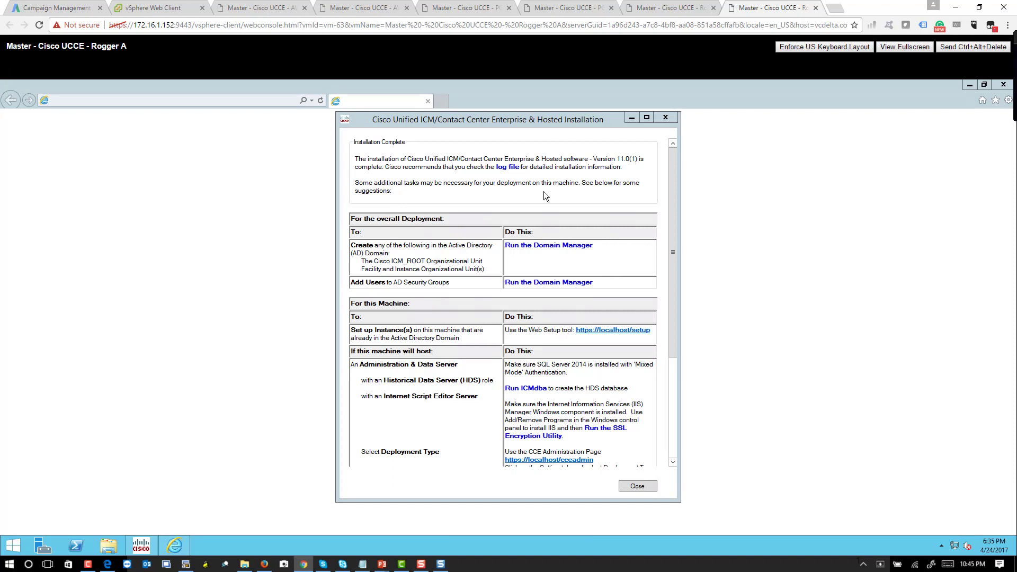
left_click(631, 118)
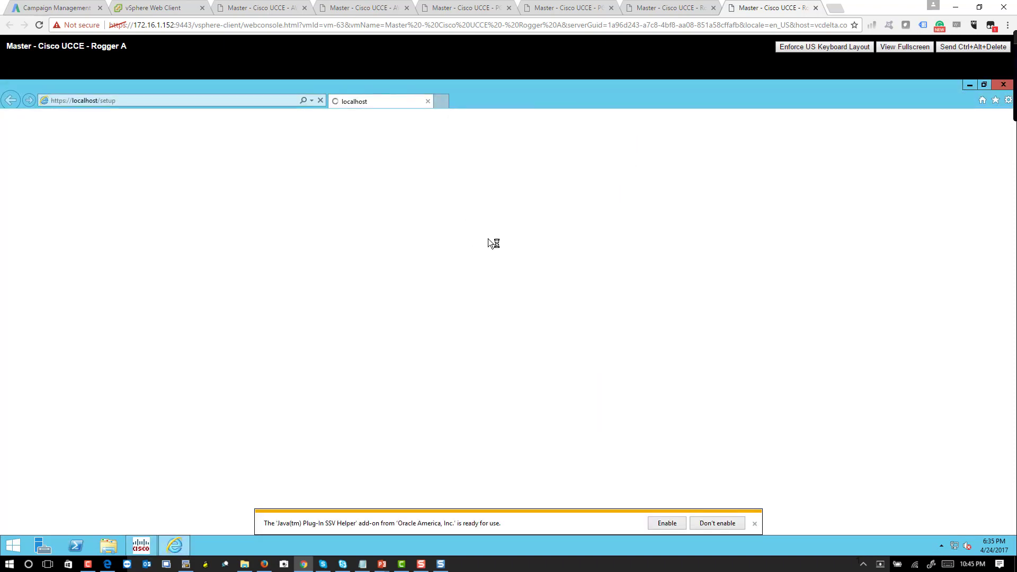
left_click(665, 527)
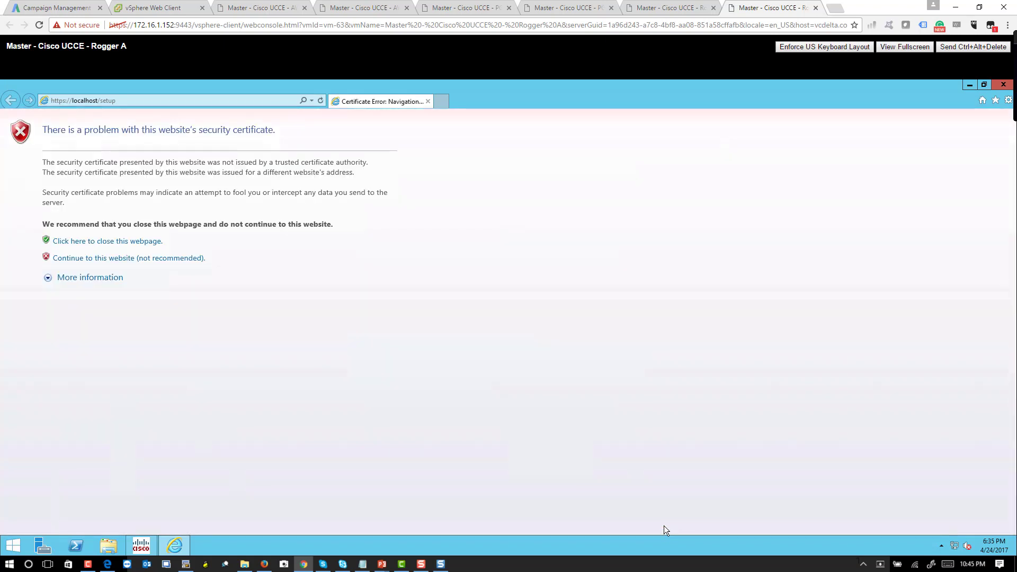
left_click(104, 259)
Step: Check installation progress on Rogger B, PG A and PG B, then return to Rogger A
left_click(668, 8)
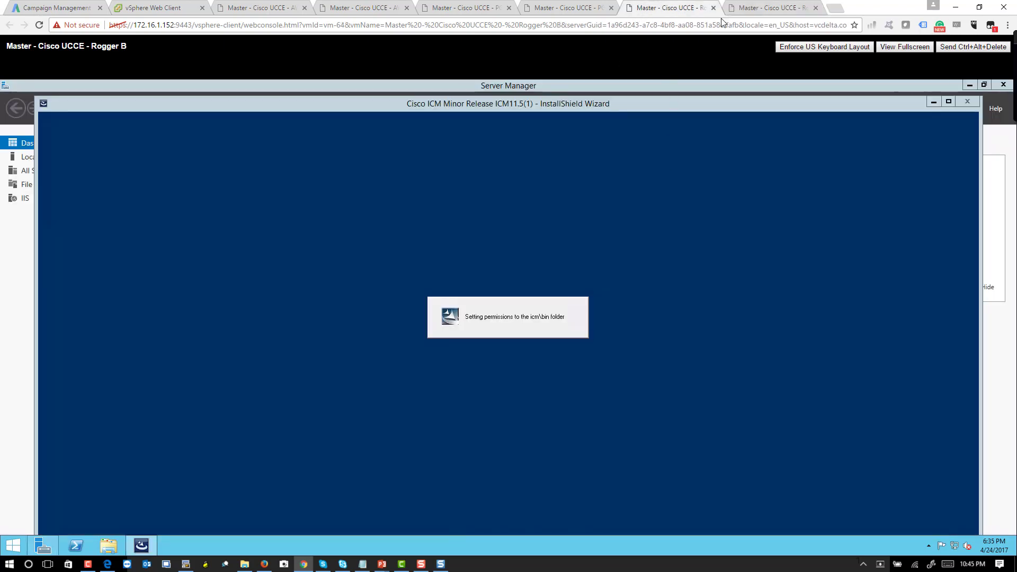
left_click(563, 4)
left_click(451, 7)
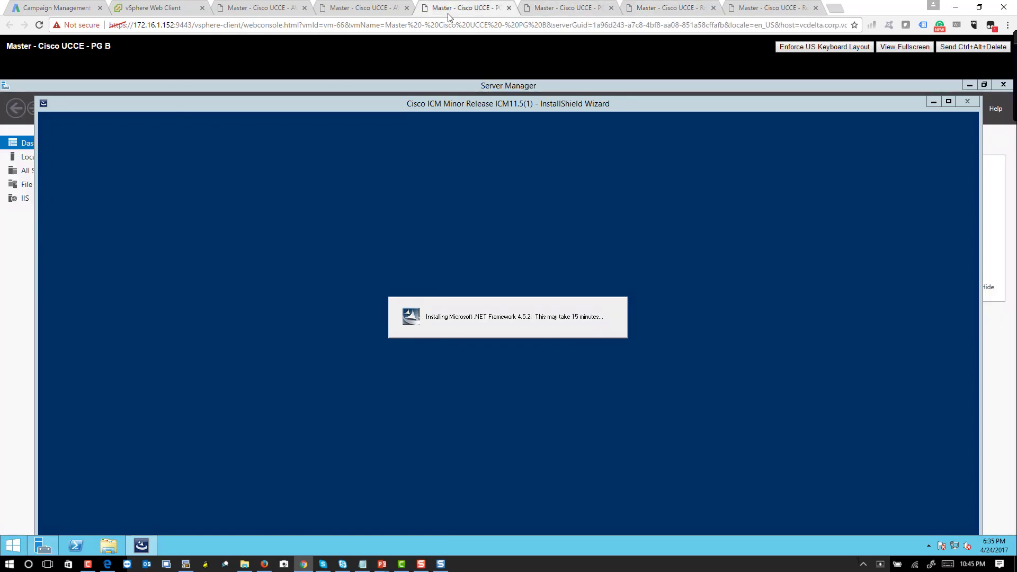
left_click(769, 9)
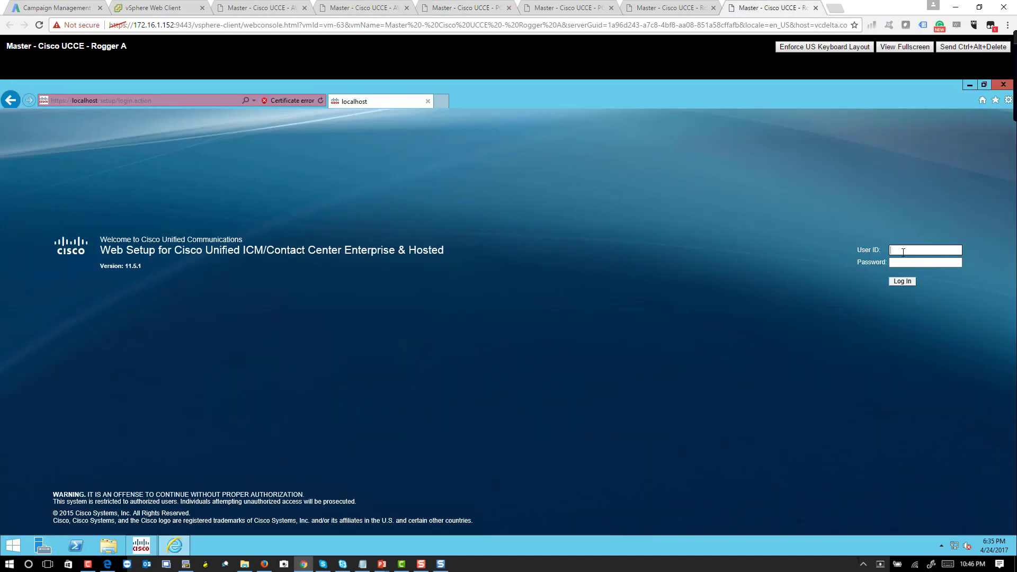
Step: Log in to Web Setup with the domain administrator's user ID and password, saving the password for localhost
type("voicebootcamp")
type("\\administrator")
key("Tab")
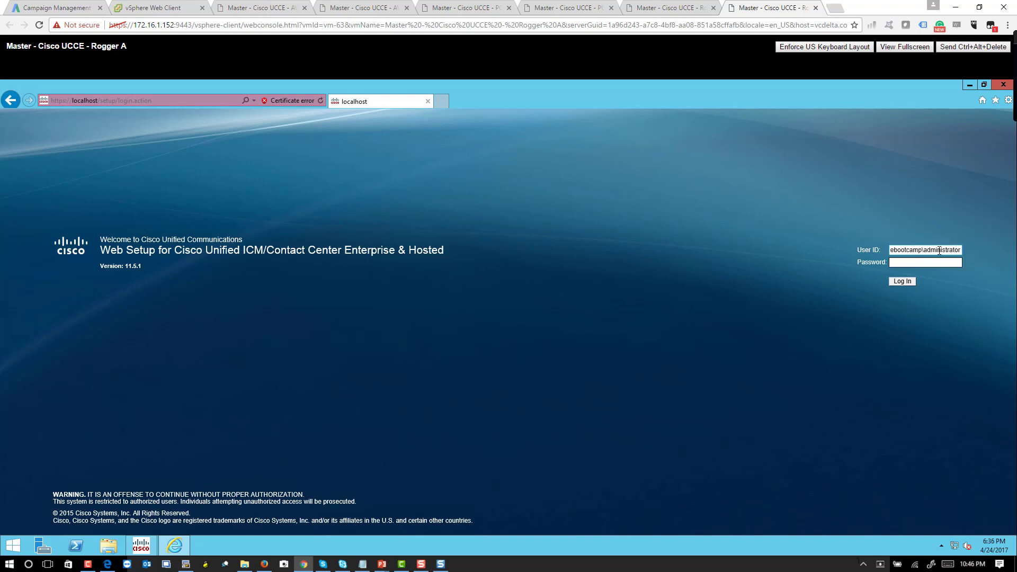
type("••••••••••••••")
left_click_drag(105, 271, 128, 271)
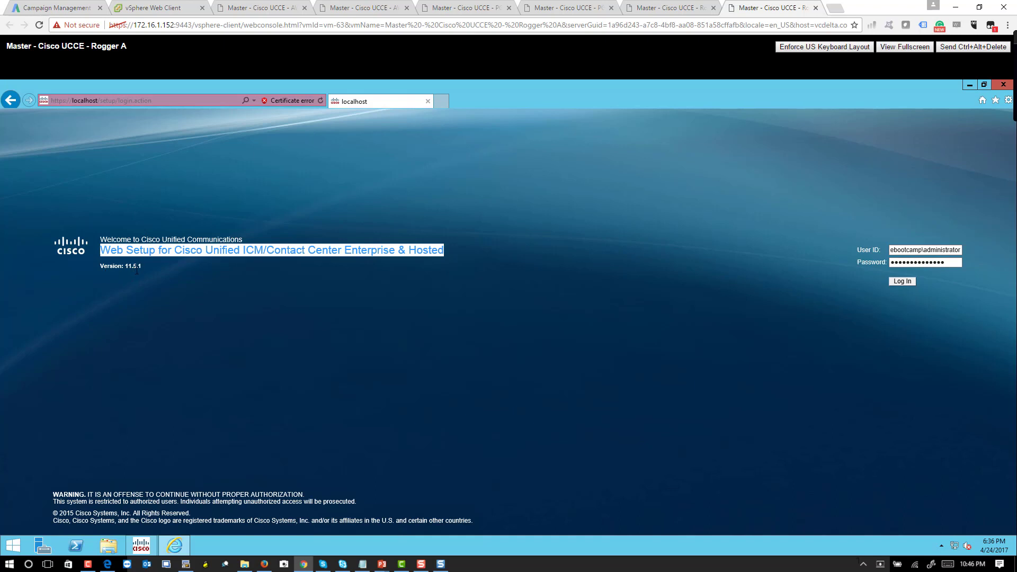
left_click(902, 283)
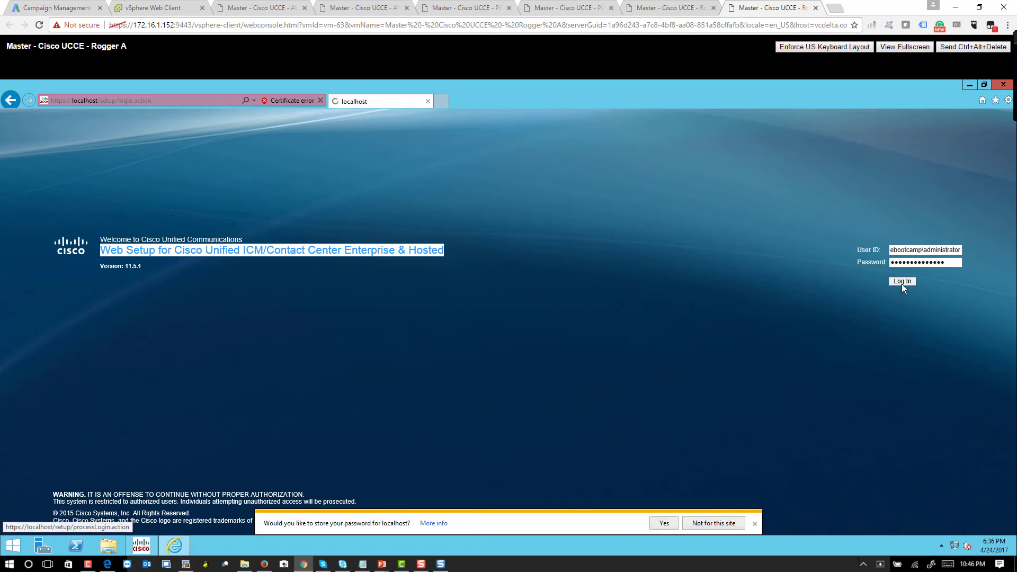
left_click(664, 523)
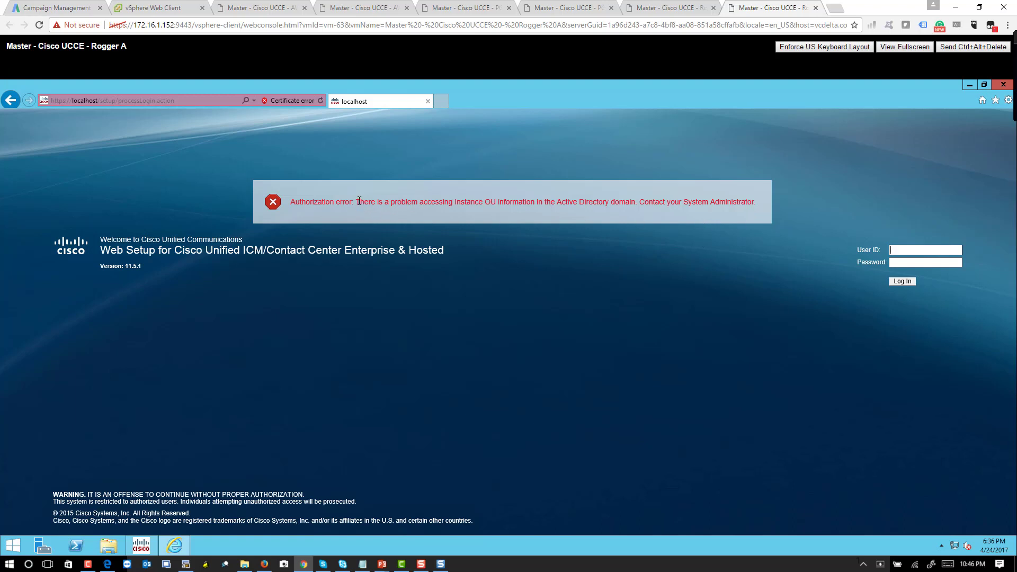
Step: Highlight and read the Active Directory Instance OU authorization error message
left_click_drag(356, 203, 750, 203)
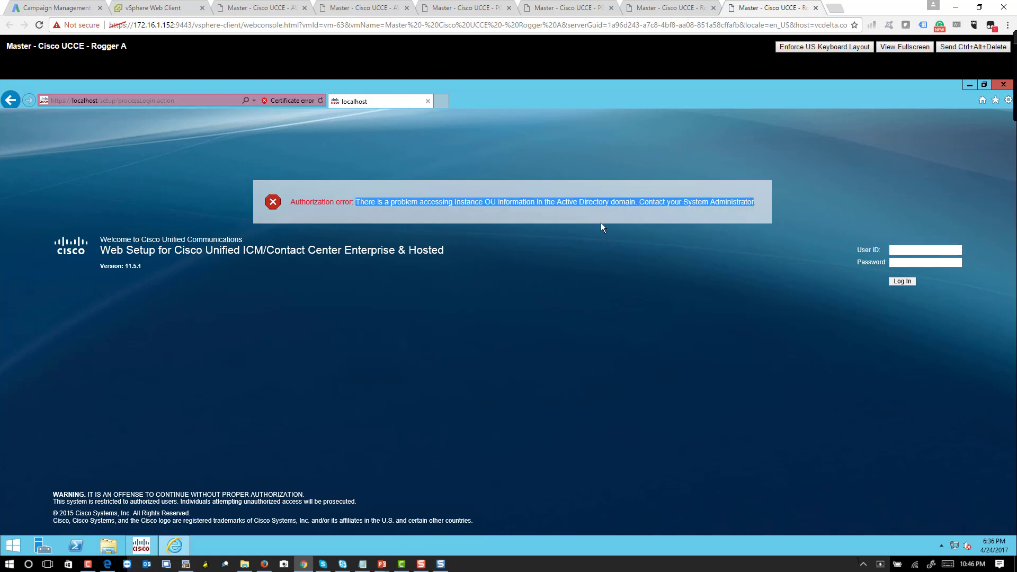
left_click(422, 198)
left_click_drag(356, 202, 628, 203)
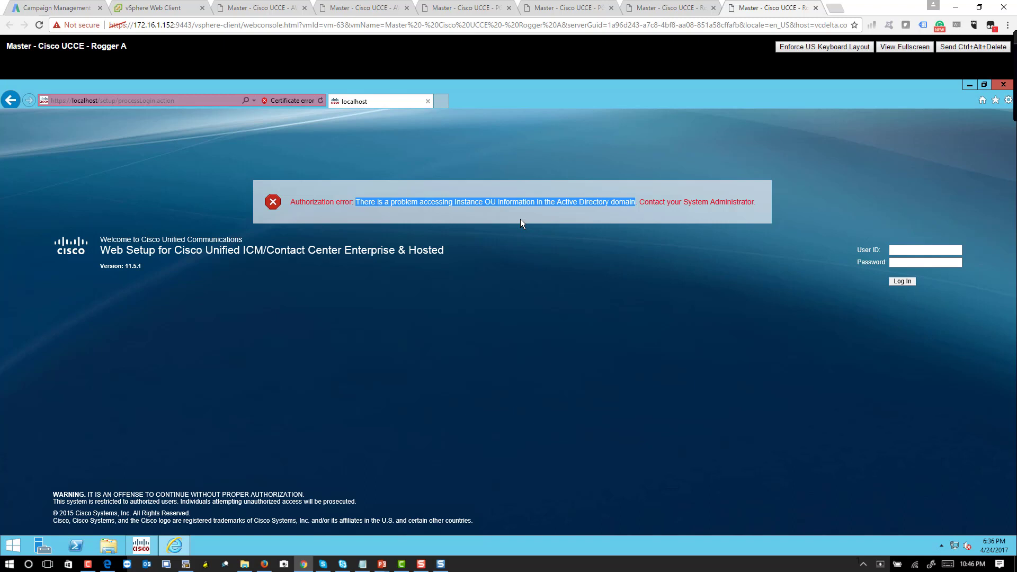
left_click(866, 182)
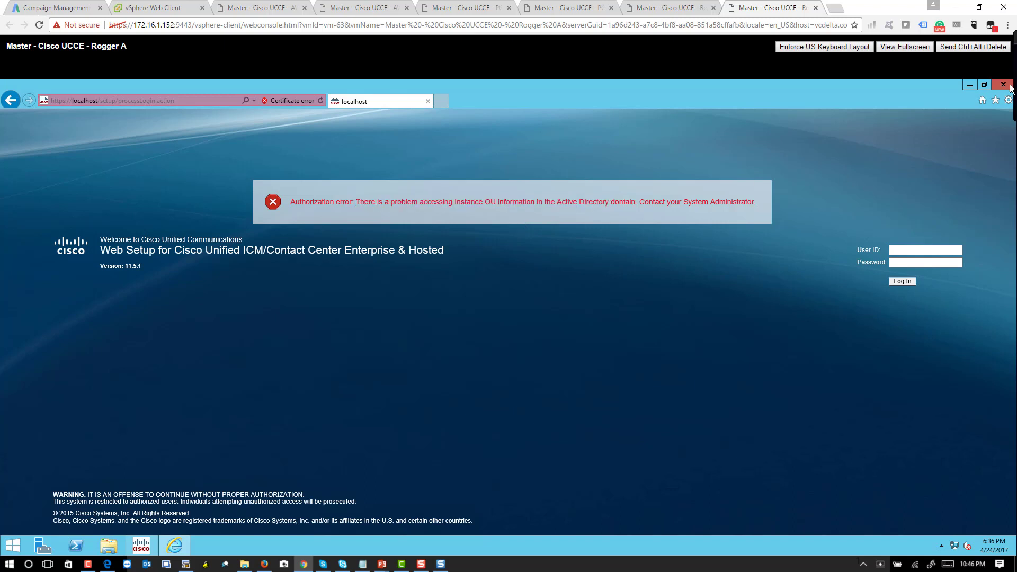
key("alt+F4")
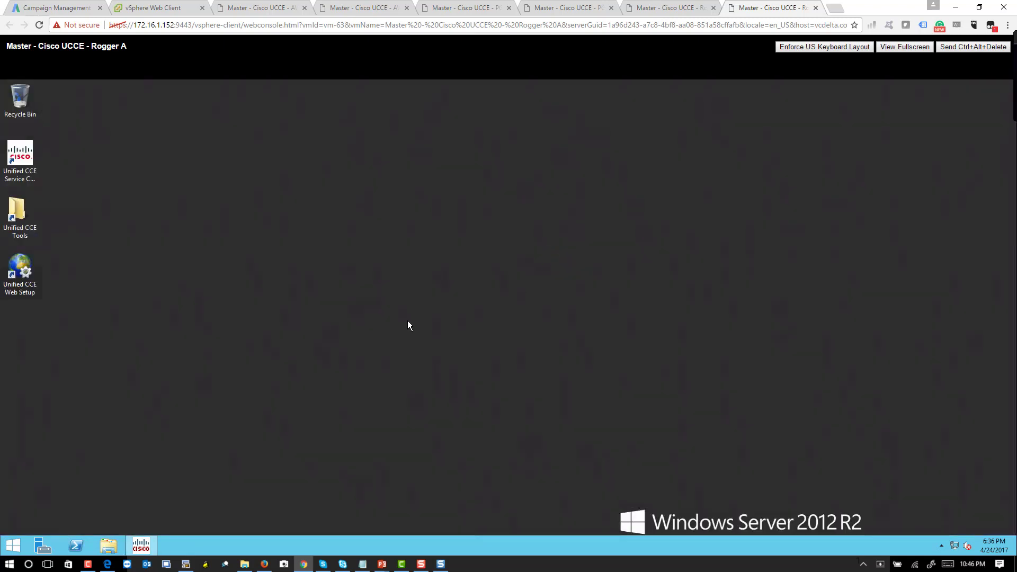